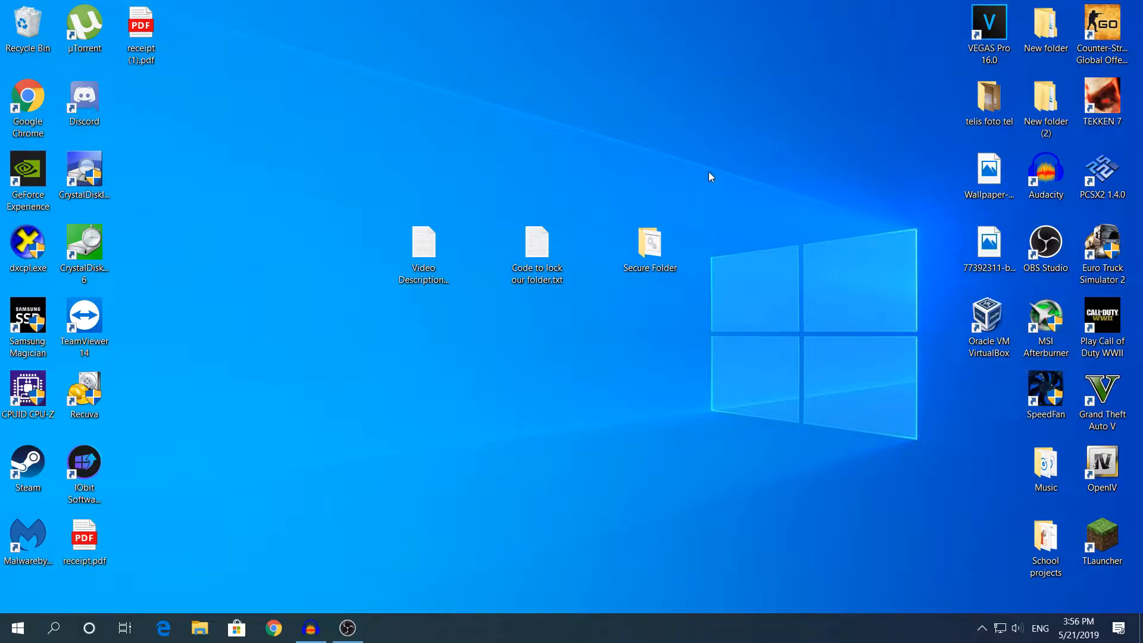
# Step: Open 'Code to lock our folder.txt', look over the folder-lock script, and close it
pyautogui.doubleClick(520, 240)
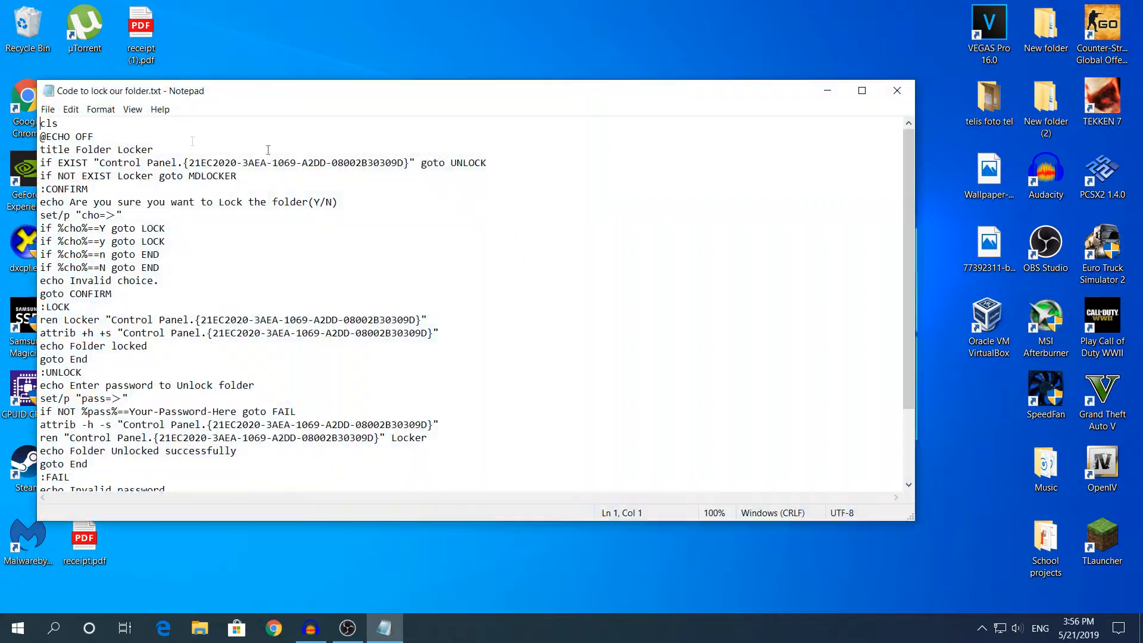
pyautogui.moveTo(42, 123); pyautogui.dragTo(338, 485)
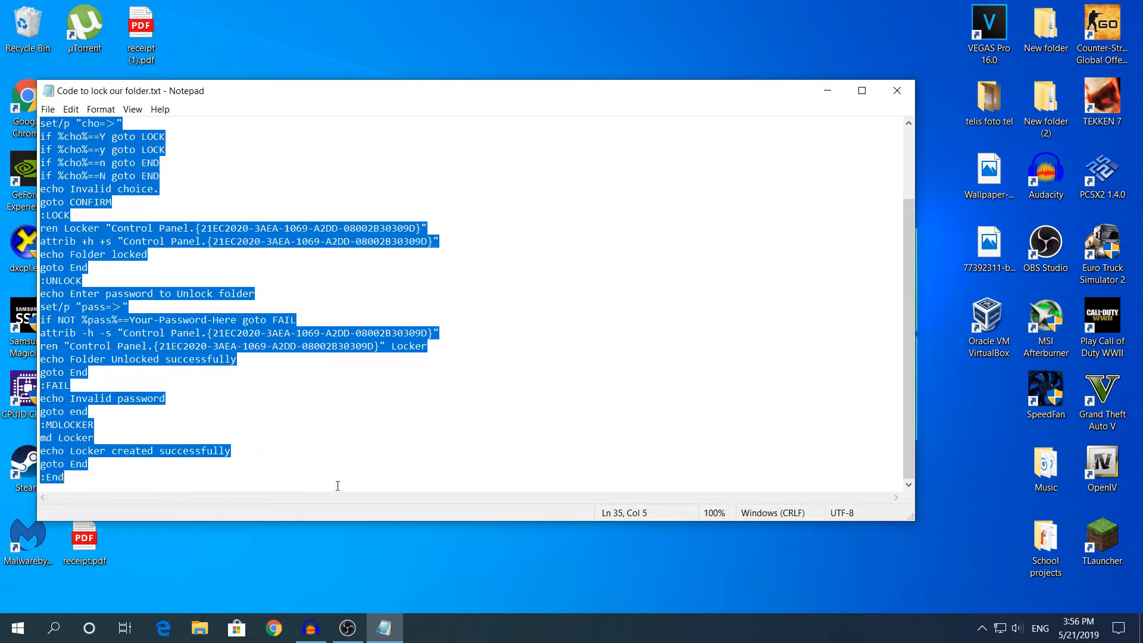
pyautogui.click(532, 413)
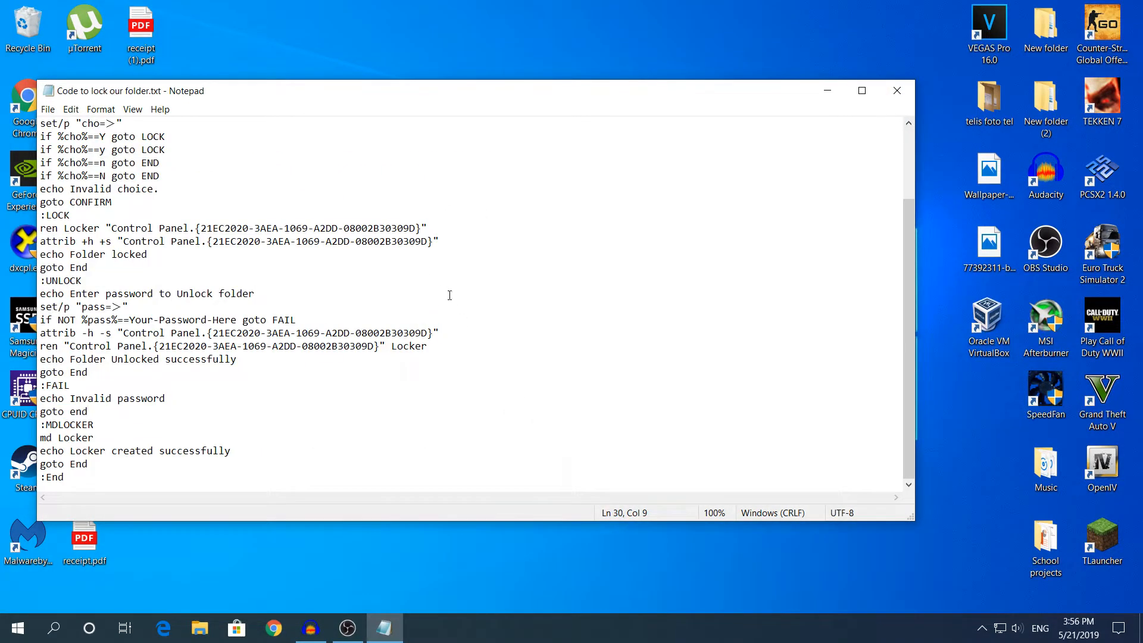
pyautogui.scroll(3, 452, 298)
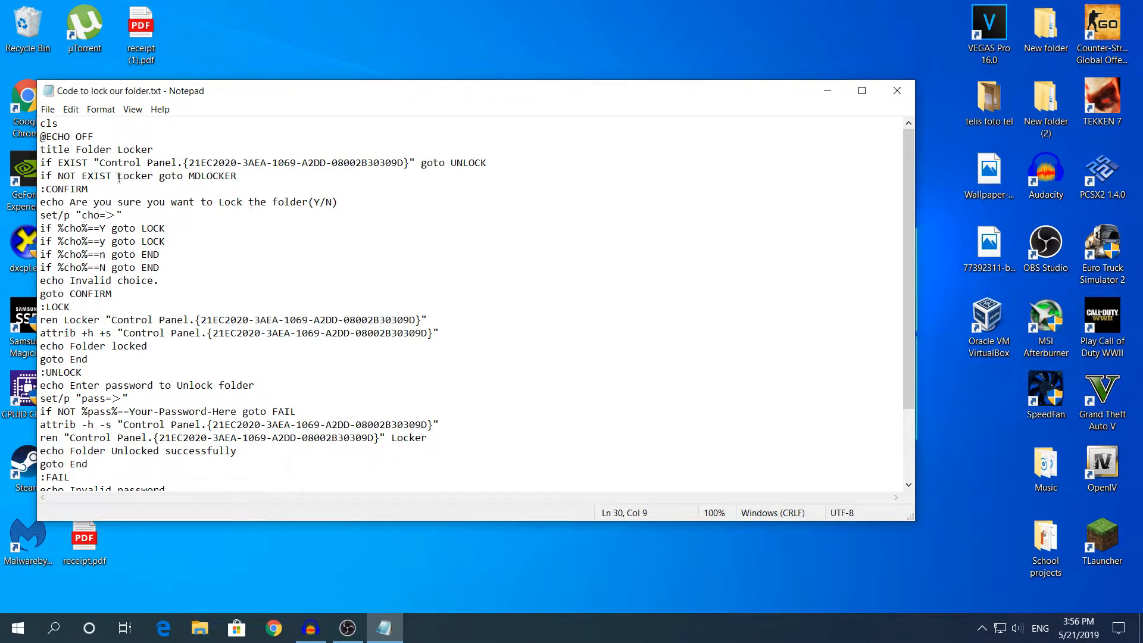
pyautogui.scroll(-1, 147, 162)
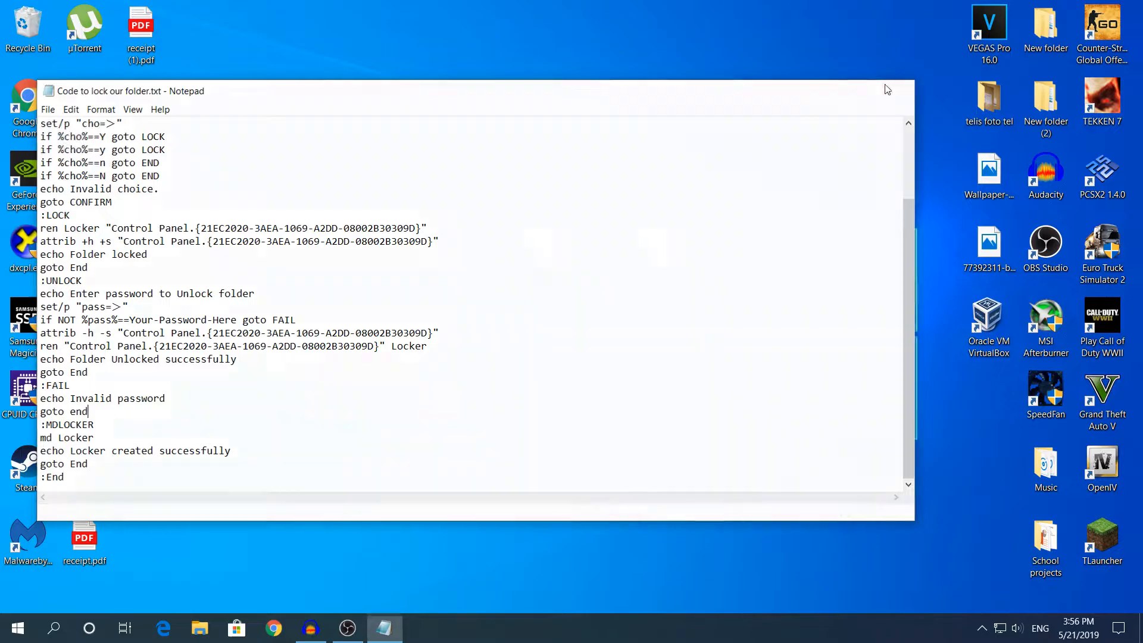
pyautogui.click(898, 91)
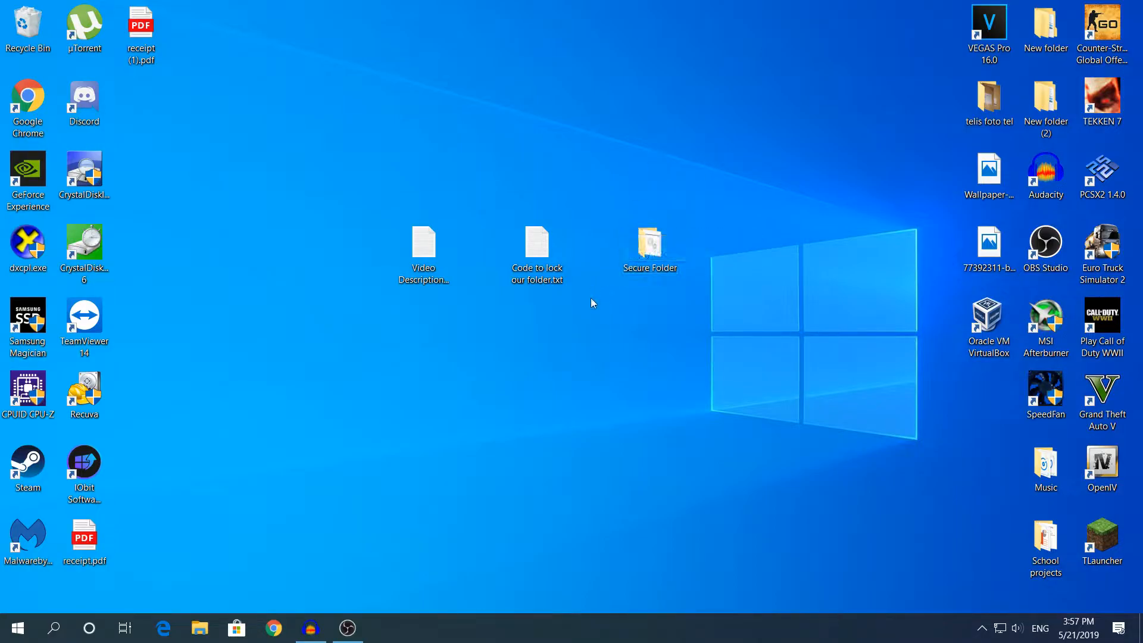
# Step: Reopen the script file and select all of its text for copying
pyautogui.doubleClick(534, 241)
pyautogui.moveTo(41, 124); pyautogui.dragTo(371, 465)
pyautogui.hotkey('ctrl', 'a')
pyautogui.hotkey('ctrl', 'c')
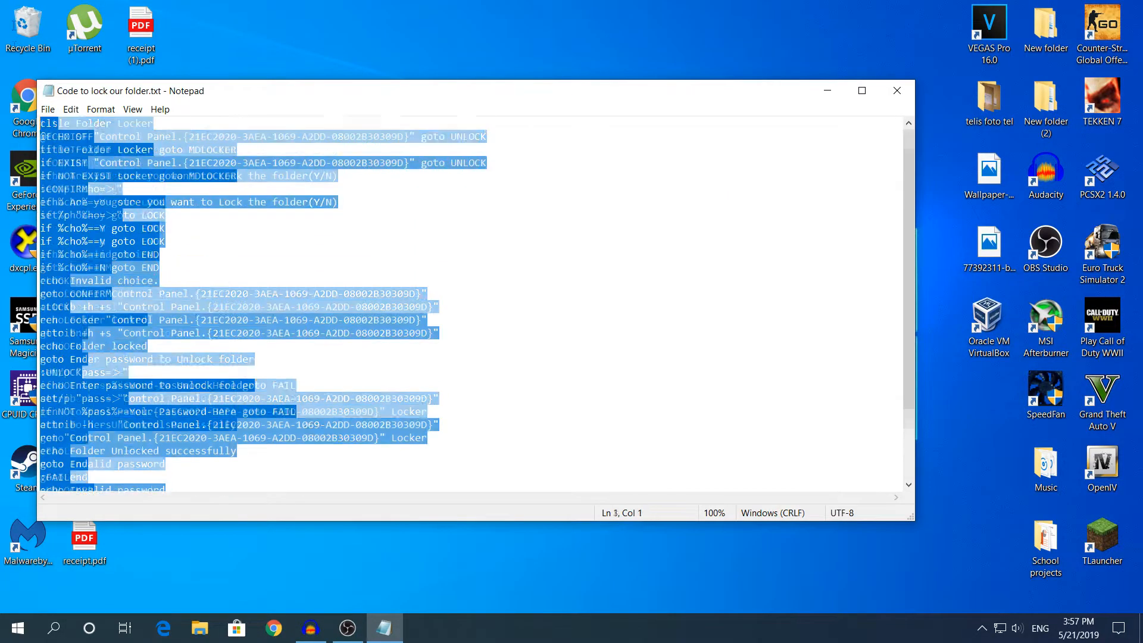
# Step: Close the script and open Secure Folder from the desktop
pyautogui.click(893, 89)
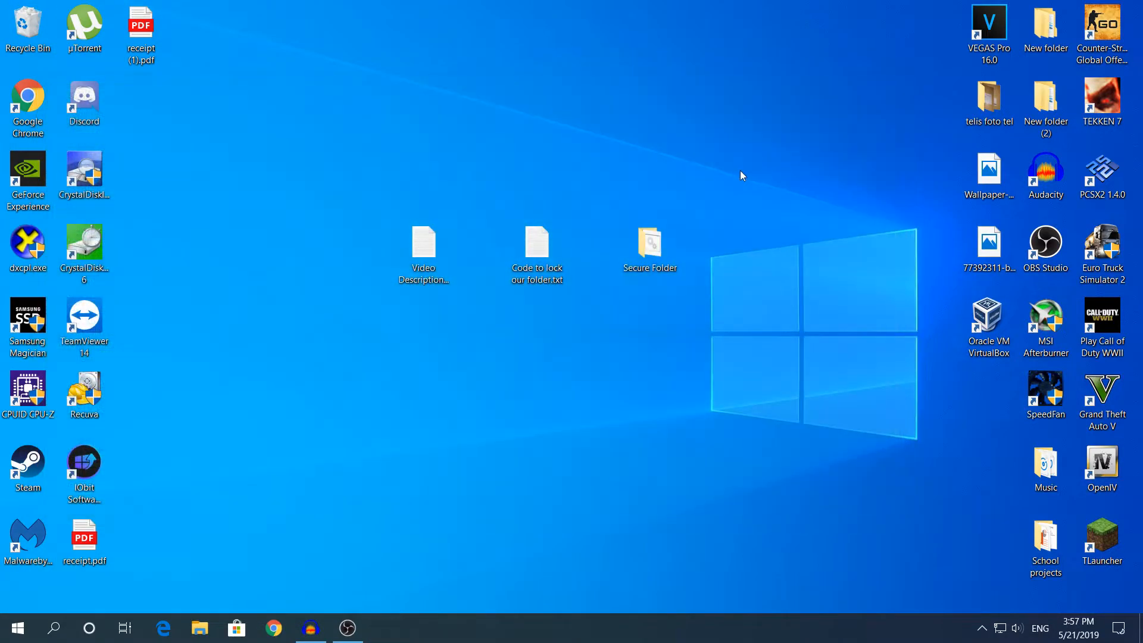
pyautogui.click(425, 280)
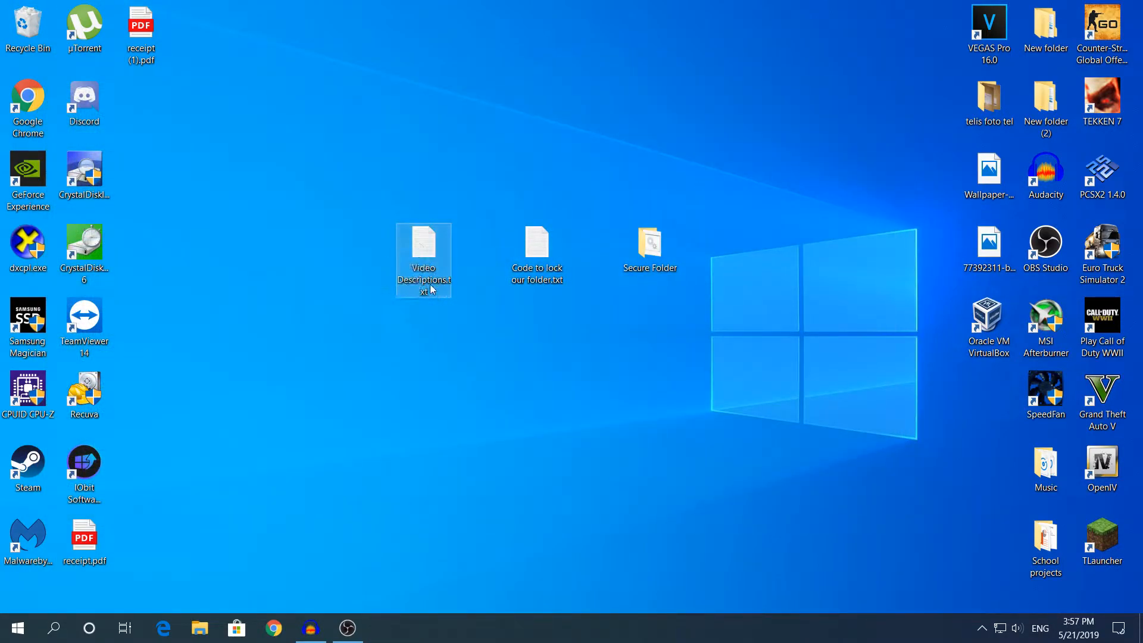
pyautogui.click(677, 262)
pyautogui.doubleClick(676, 262)
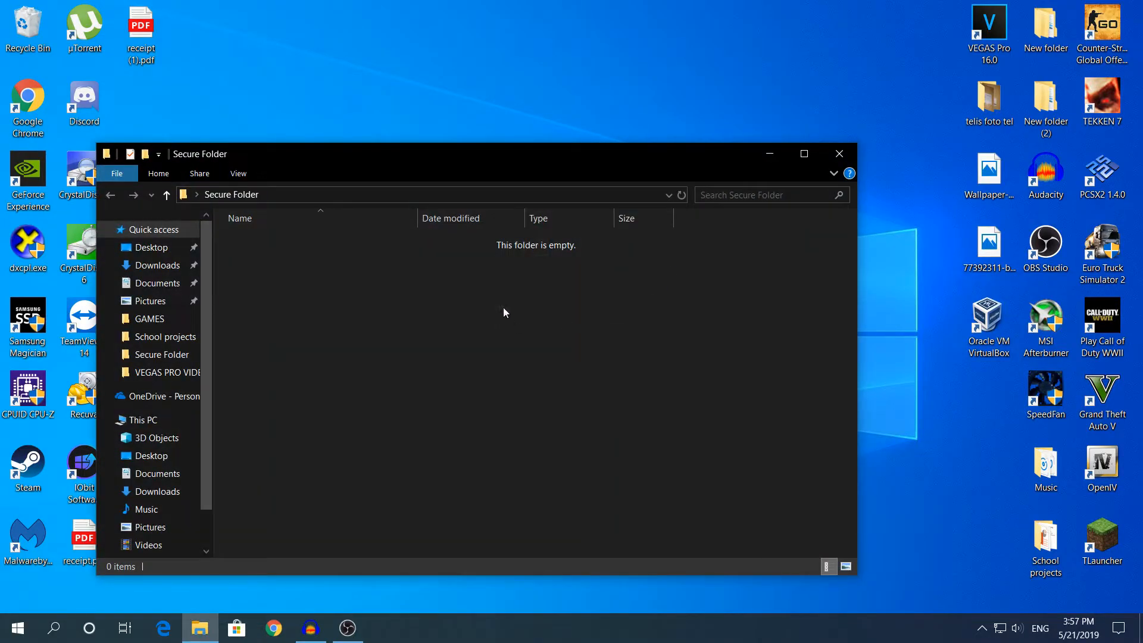
pyautogui.moveTo(549, 155); pyautogui.dragTo(546, 122)
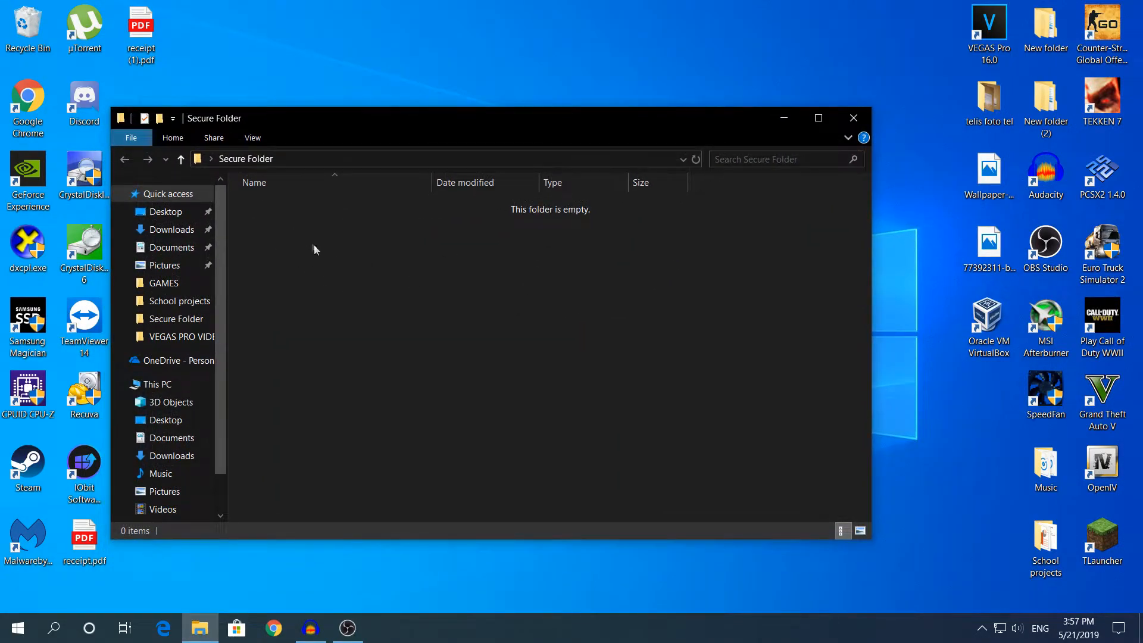
# Step: Create a new text document named Test.txt in Secure Folder
pyautogui.rightClick(391, 271)
pyautogui.moveTo(426, 454)
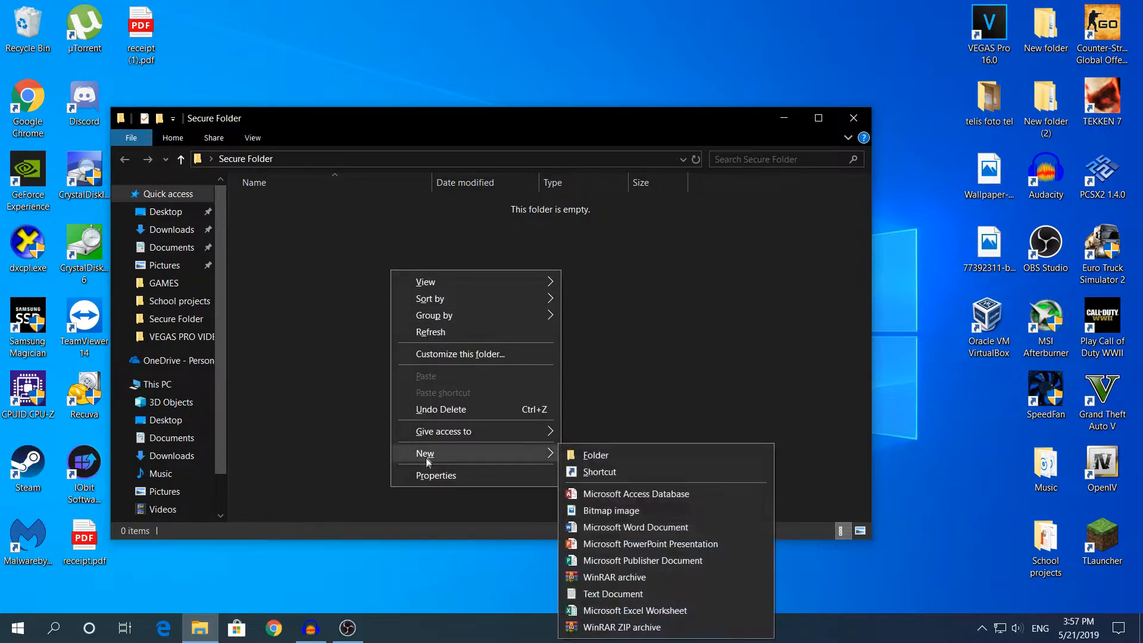
pyautogui.click(621, 592)
pyautogui.press('BackSpace')
pyautogui.write('Test')
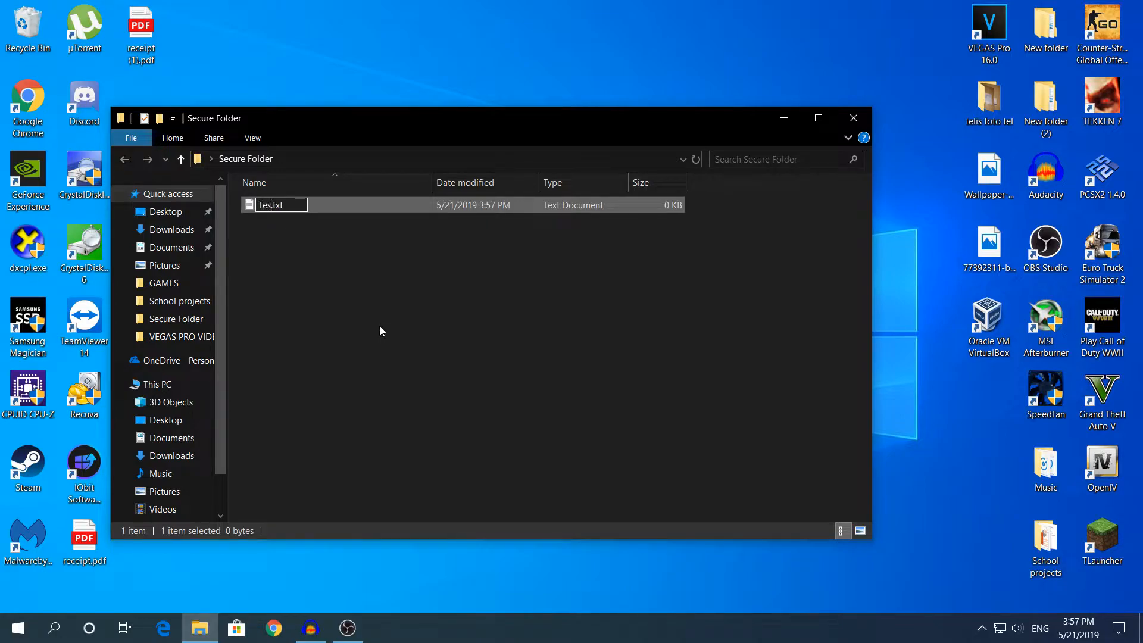
pyautogui.press('Return')
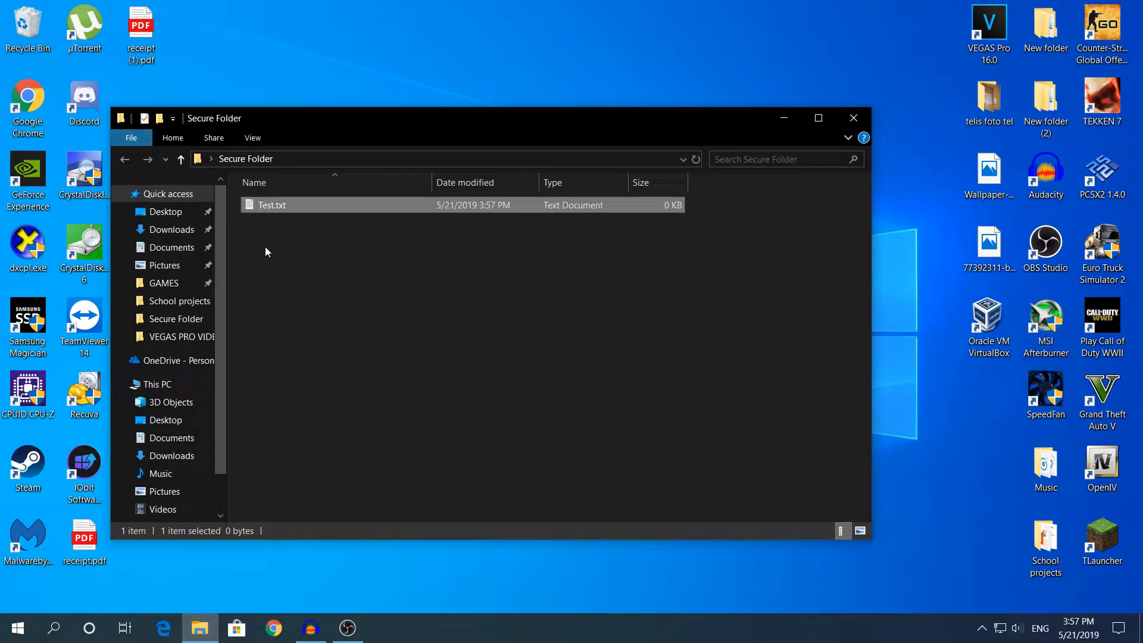
# Step: Open the empty Test.txt and paste the copied folder-lock script into it
pyautogui.doubleClick(309, 207)
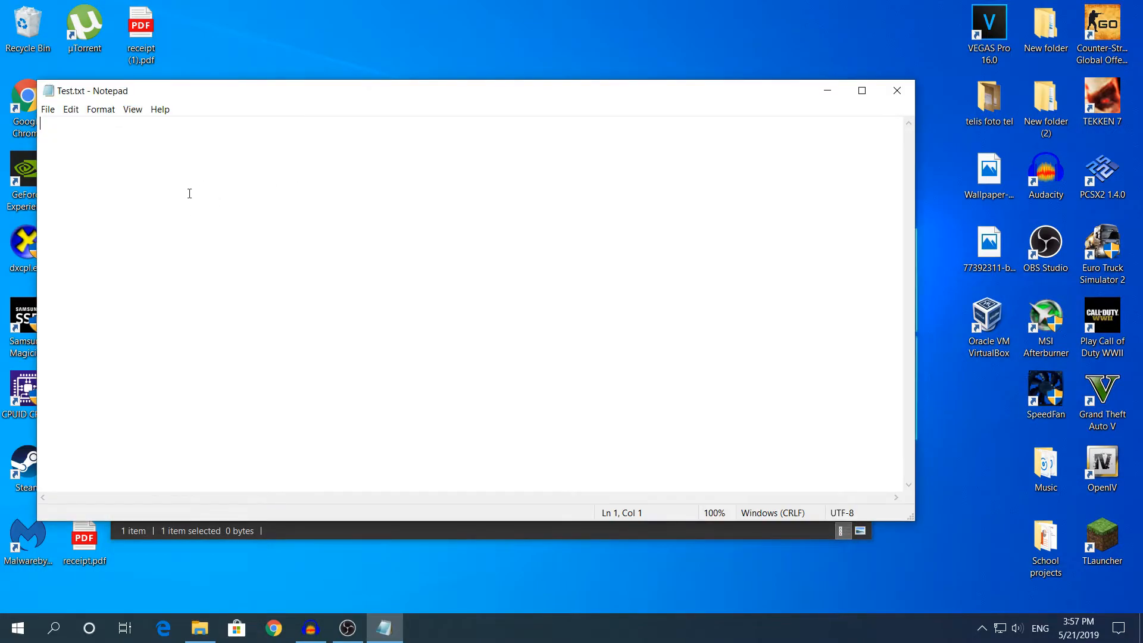
pyautogui.rightClick(189, 194)
pyautogui.click(200, 256)
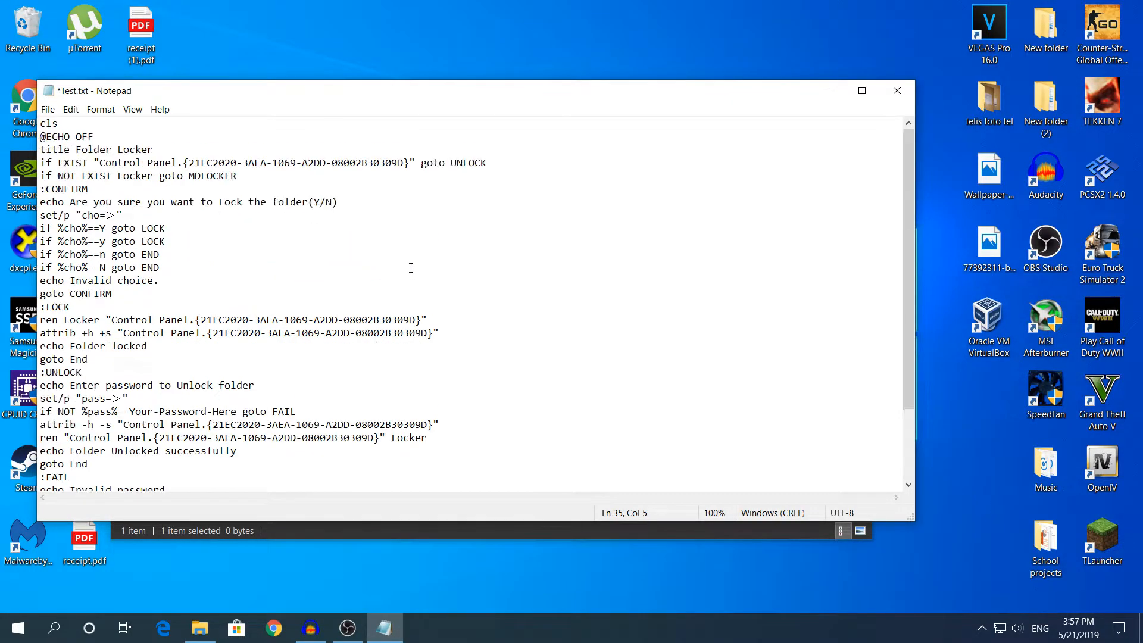
pyautogui.scroll(-3, 443, 244)
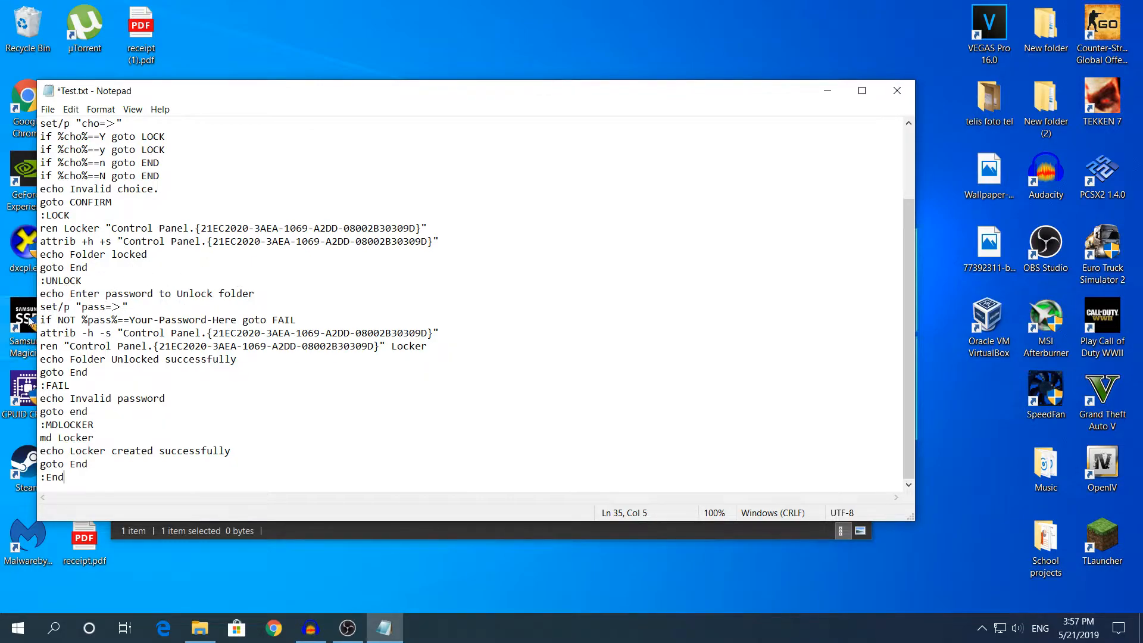
# Step: Replace the Your-Password-Here placeholder on the unlock line with the chosen password
pyautogui.moveTo(41, 322); pyautogui.dragTo(243, 317)
pyautogui.press('BackSpace')
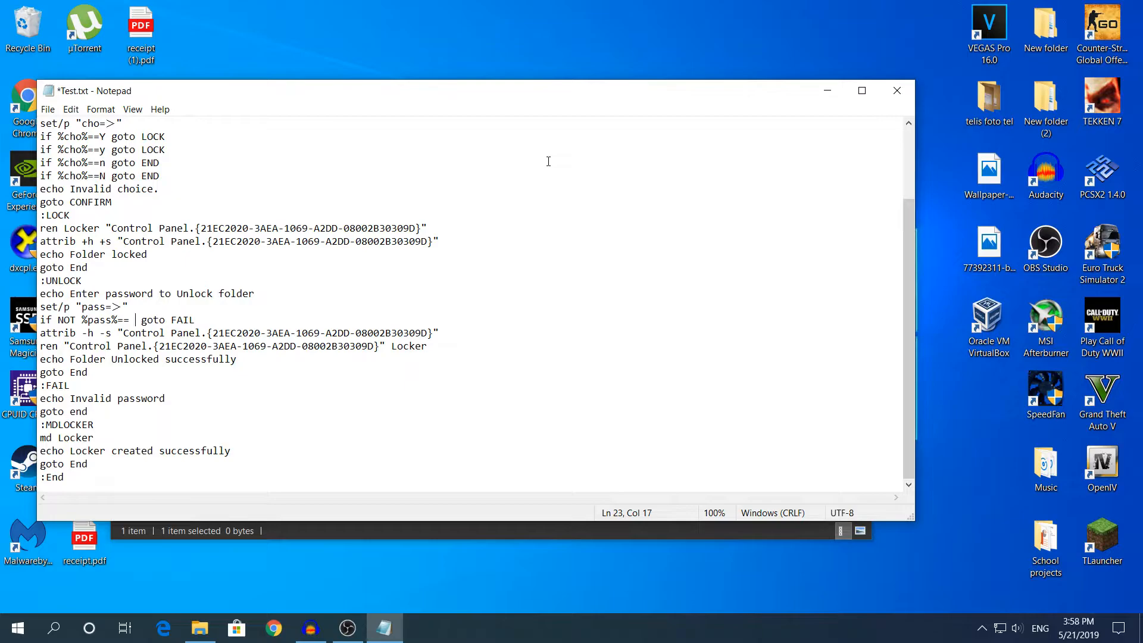
pyautogui.write('123456')
# Step: Save the script as 'Test 1.bat' with file type All Files in Secure Folder
pyautogui.click(47, 111)
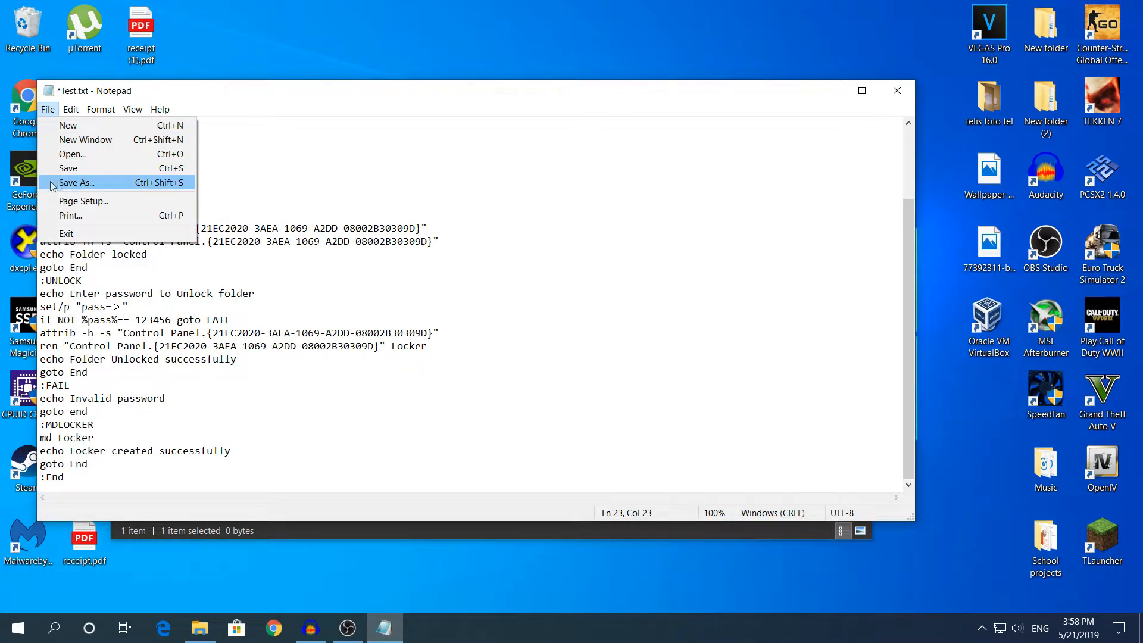
pyautogui.click(77, 183)
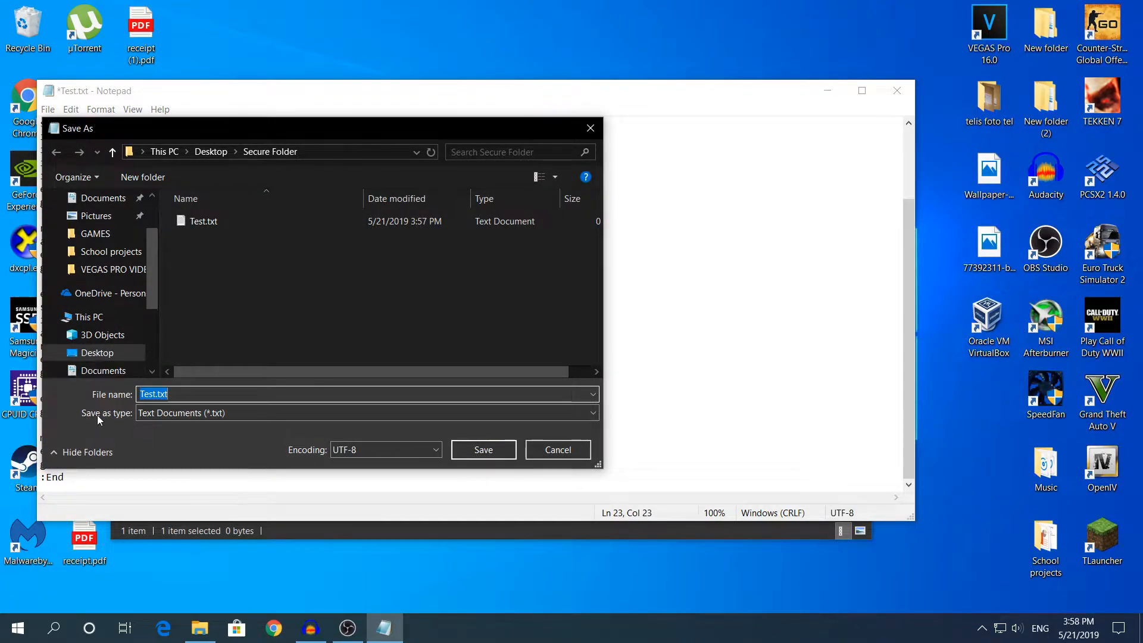
pyautogui.click(148, 417)
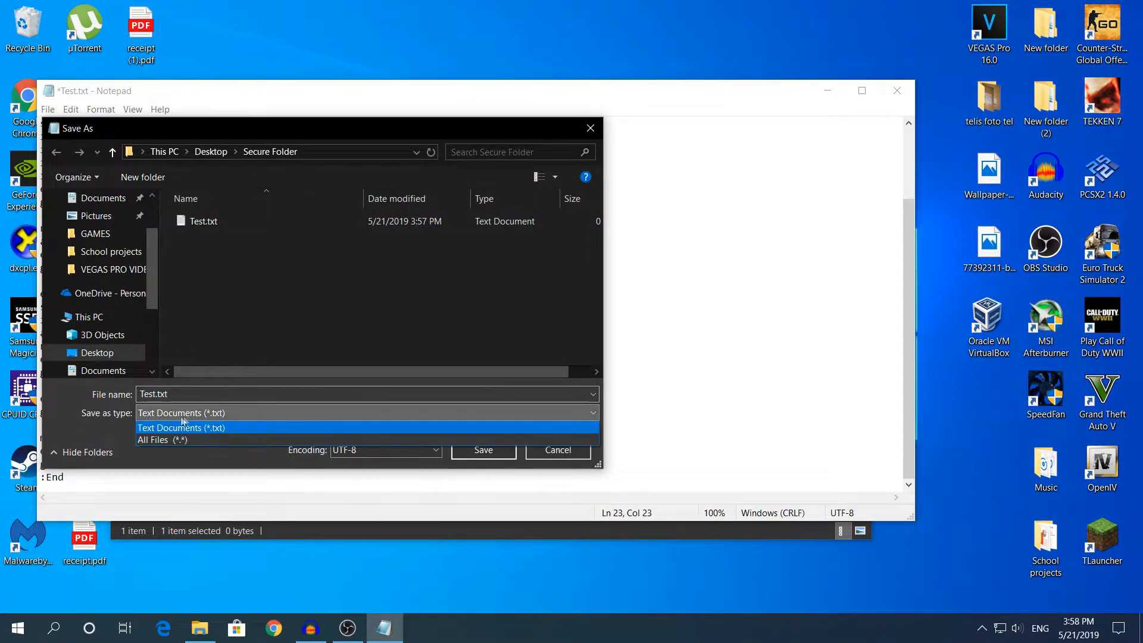
pyautogui.click(184, 439)
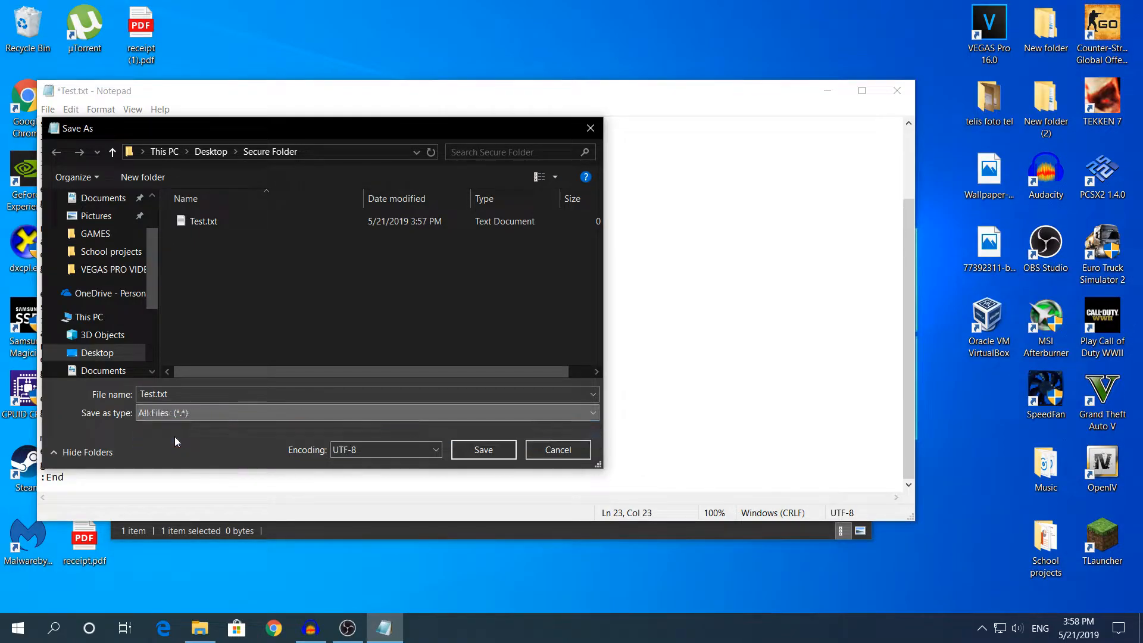
pyautogui.doubleClick(172, 398)
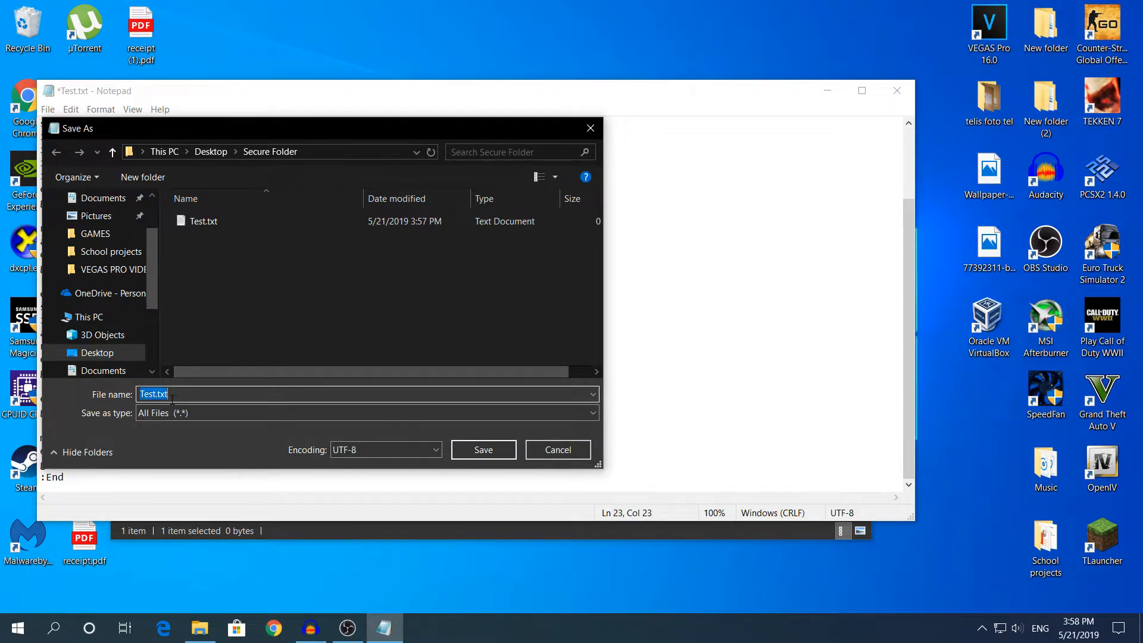
pyautogui.press('BackSpace')
pyautogui.write('Test 1')
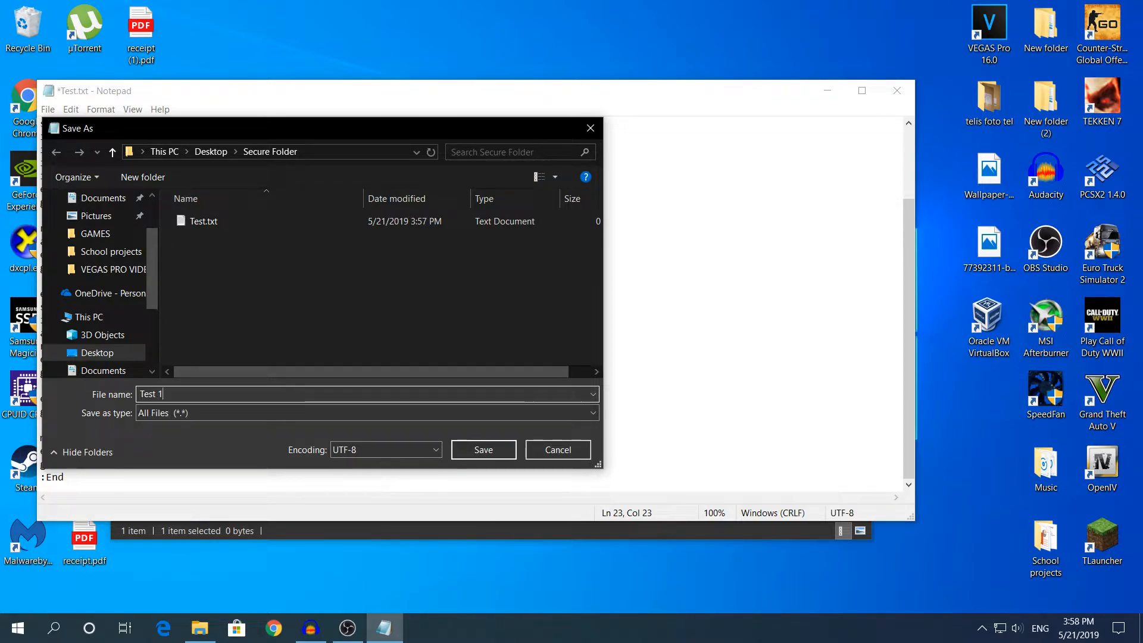
pyautogui.write('.bat')
pyautogui.click(483, 452)
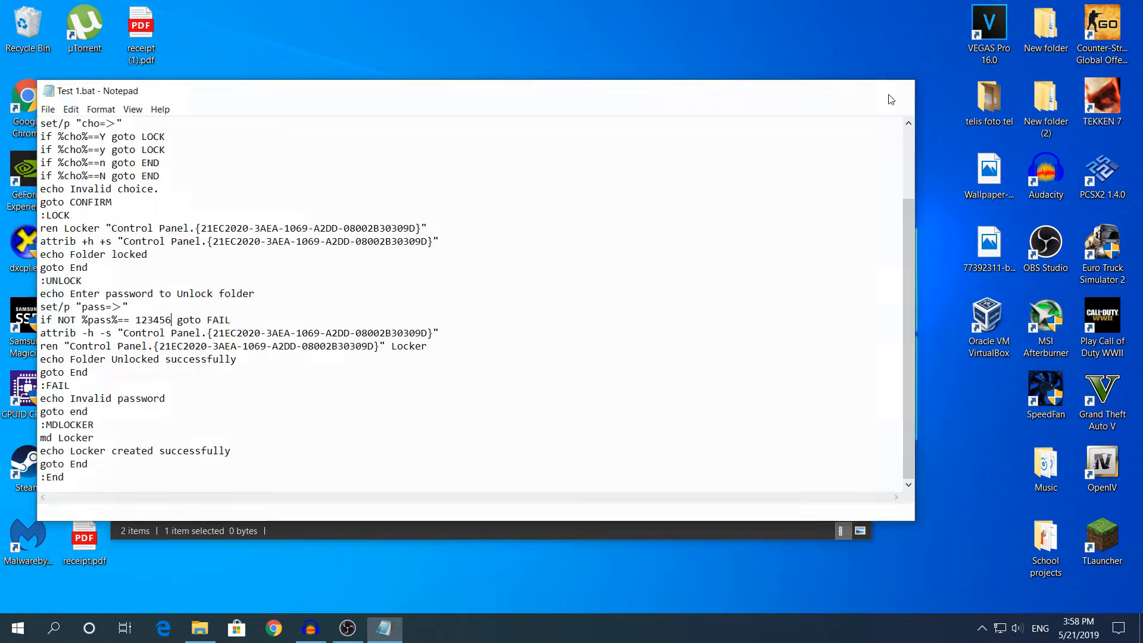
# Step: Close Notepad and run Test 1.bat to create the Locker folder
pyautogui.click(897, 89)
pyautogui.click(642, 287)
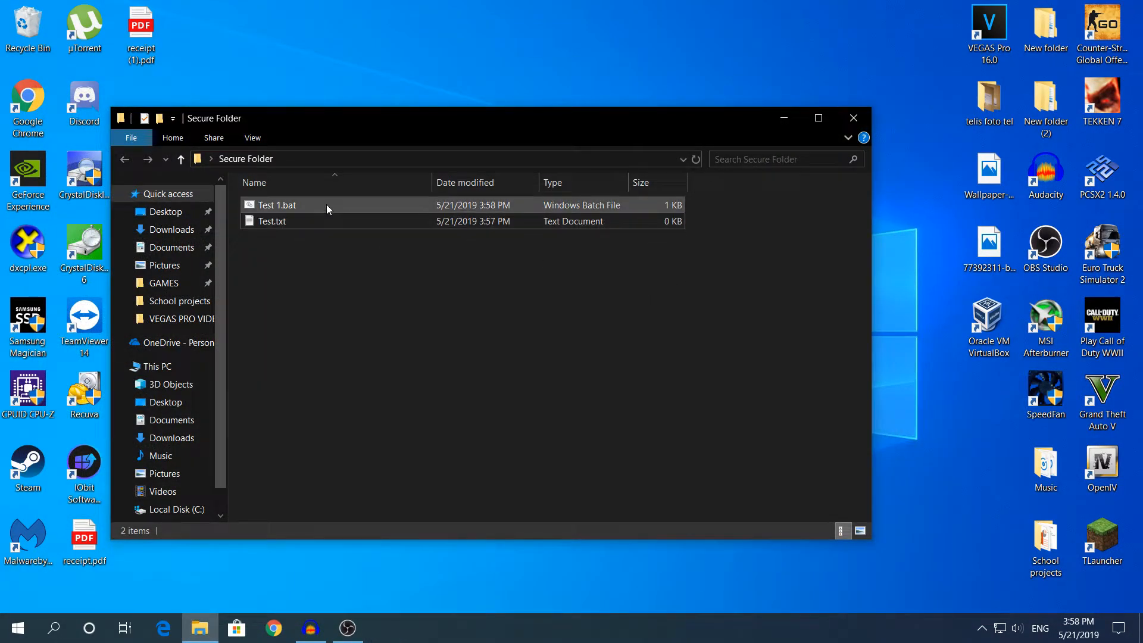
pyautogui.doubleClick(387, 203)
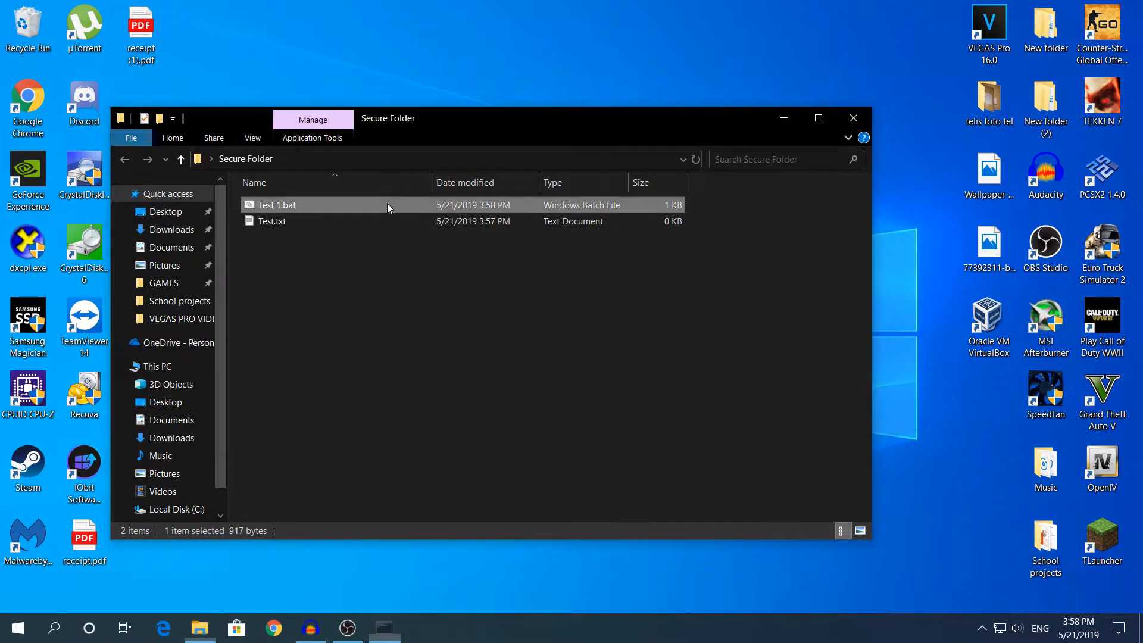
pyautogui.click(417, 288)
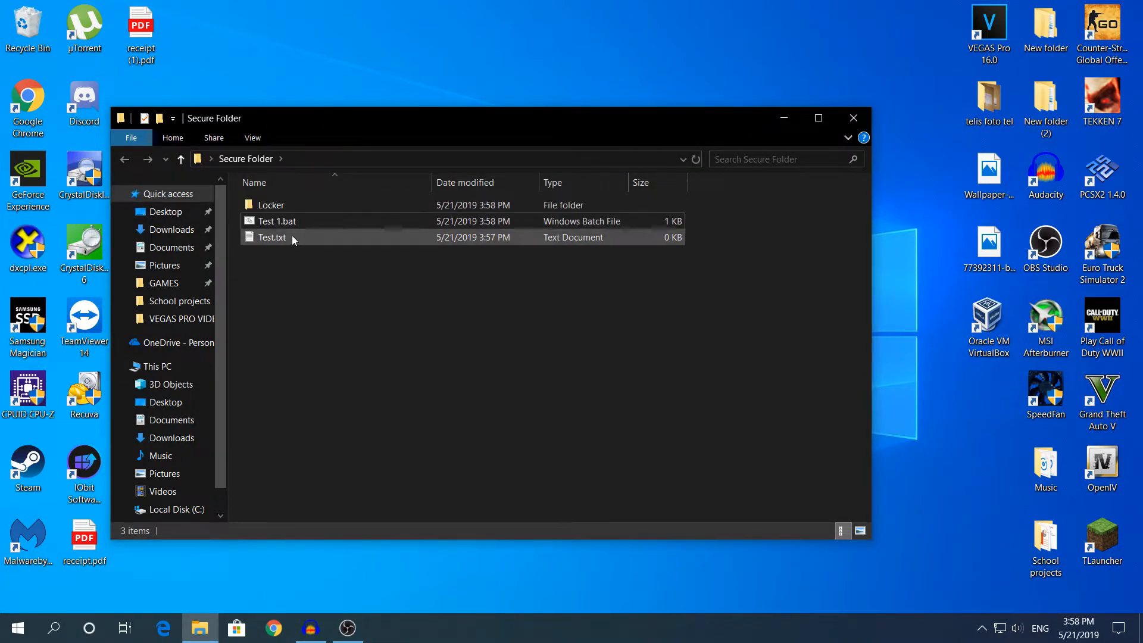
# Step: Check the new Locker folder, then delete Test.txt from Secure Folder
pyautogui.doubleClick(271, 204)
pyautogui.press('BackSpace')
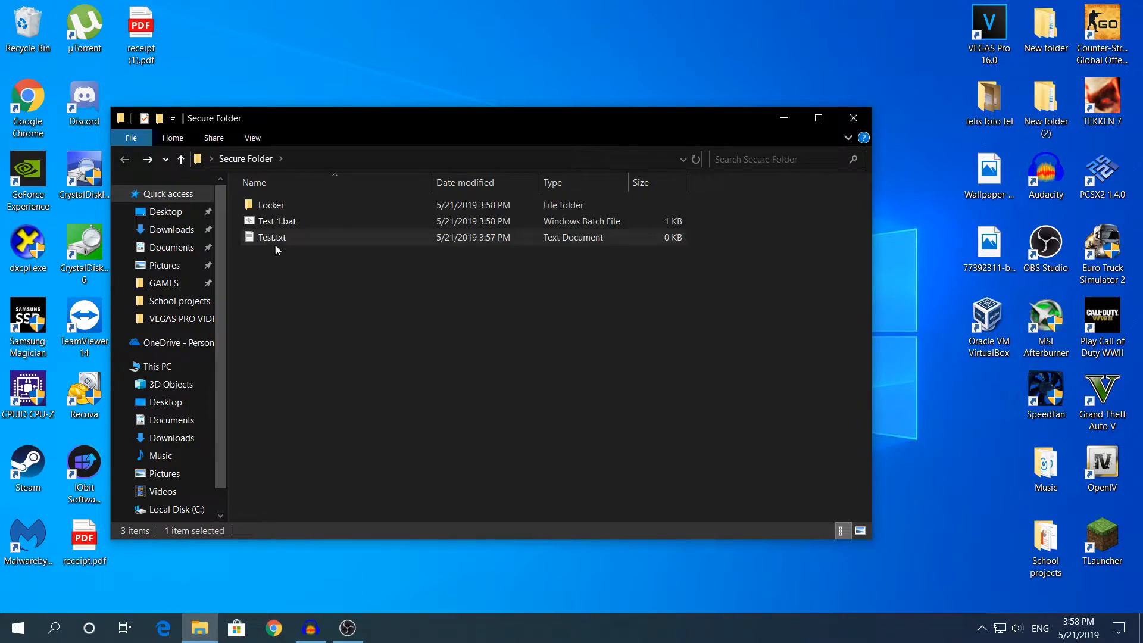
pyautogui.click(262, 238)
pyautogui.press('Delete')
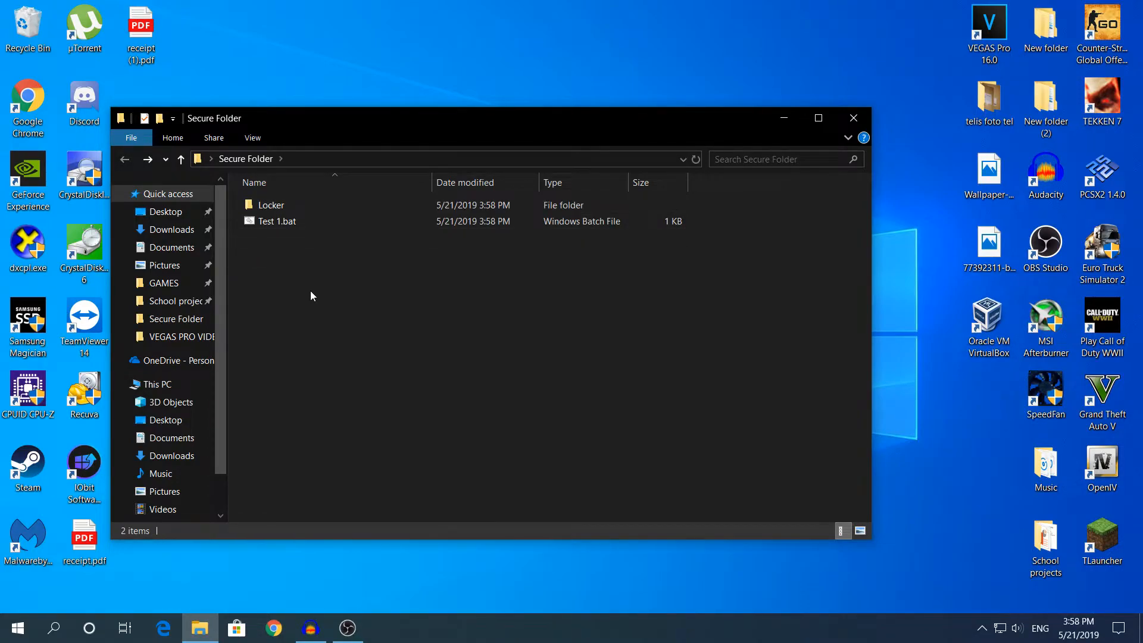
# Step: Run Test 1.bat and answer y at the Folder Locker prompt to lock the folder
pyautogui.doubleClick(334, 225)
pyautogui.moveTo(340, 103); pyautogui.dragTo(355, 97)
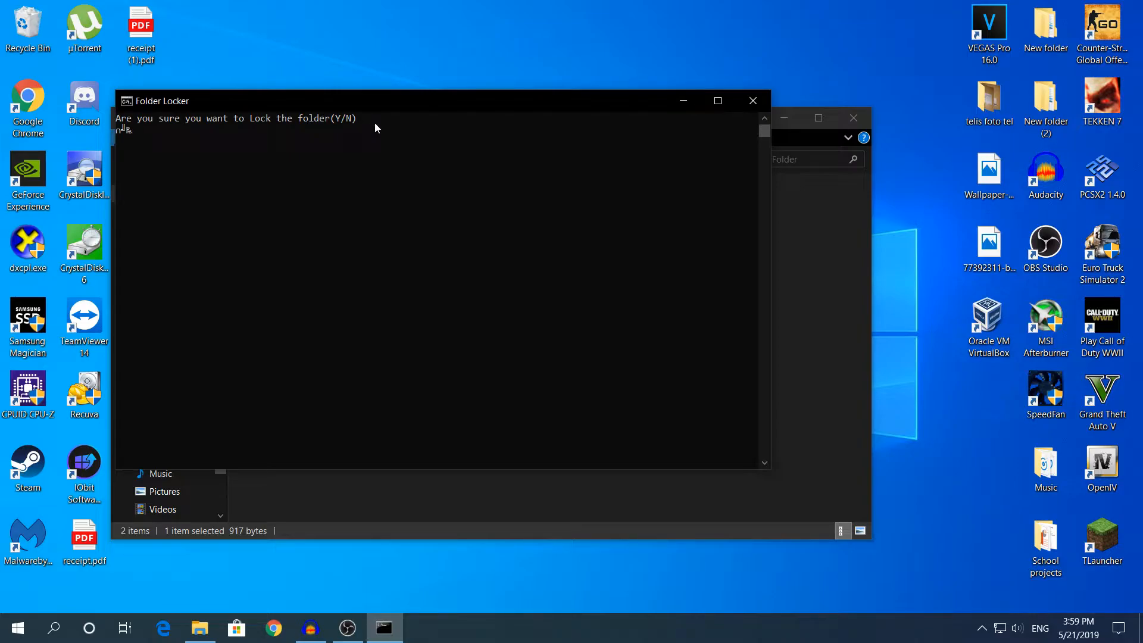
pyautogui.write('y')
pyautogui.press('Return')
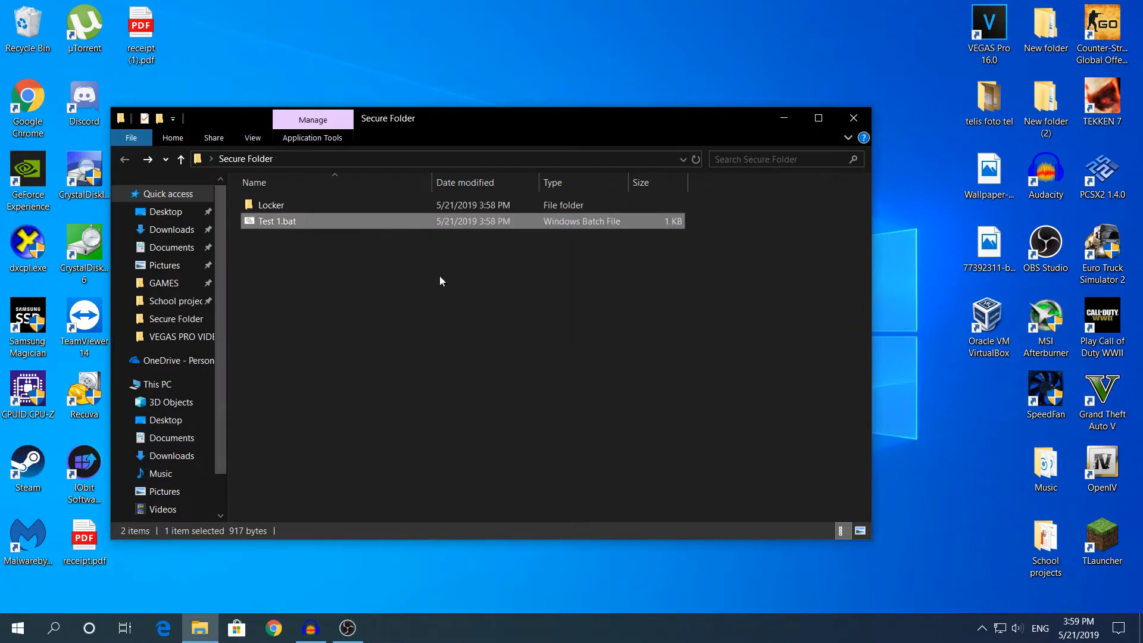
pyautogui.click(367, 271)
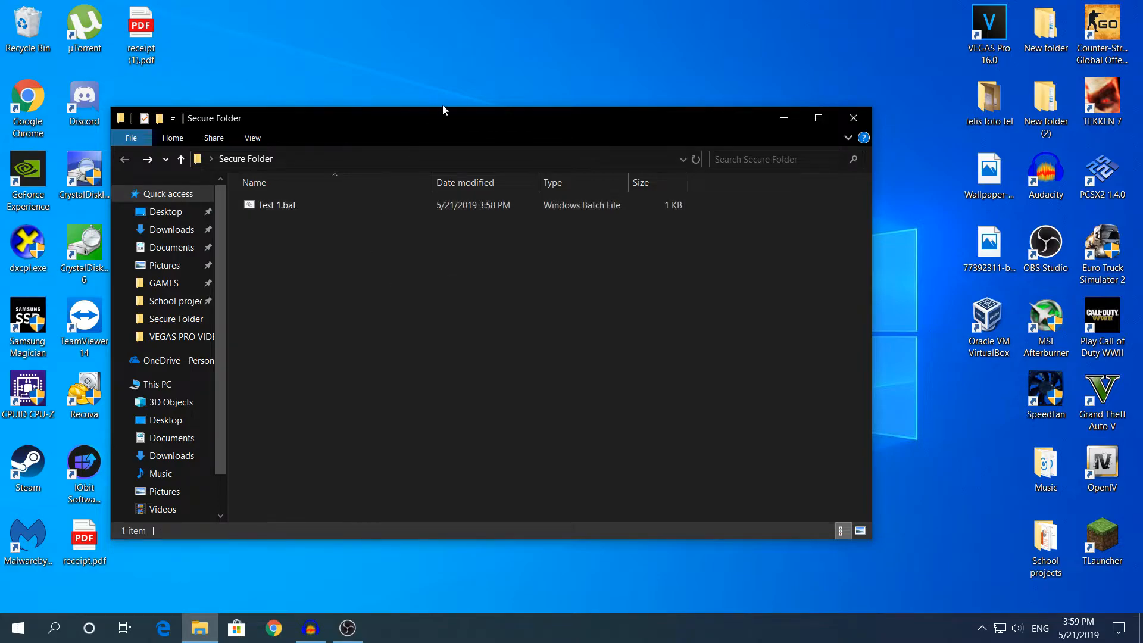
pyautogui.moveTo(427, 111)
pyautogui.mouseDown()
pyautogui.moveTo(448, 271)
pyautogui.moveTo(437, 110)
pyautogui.mouseUp()
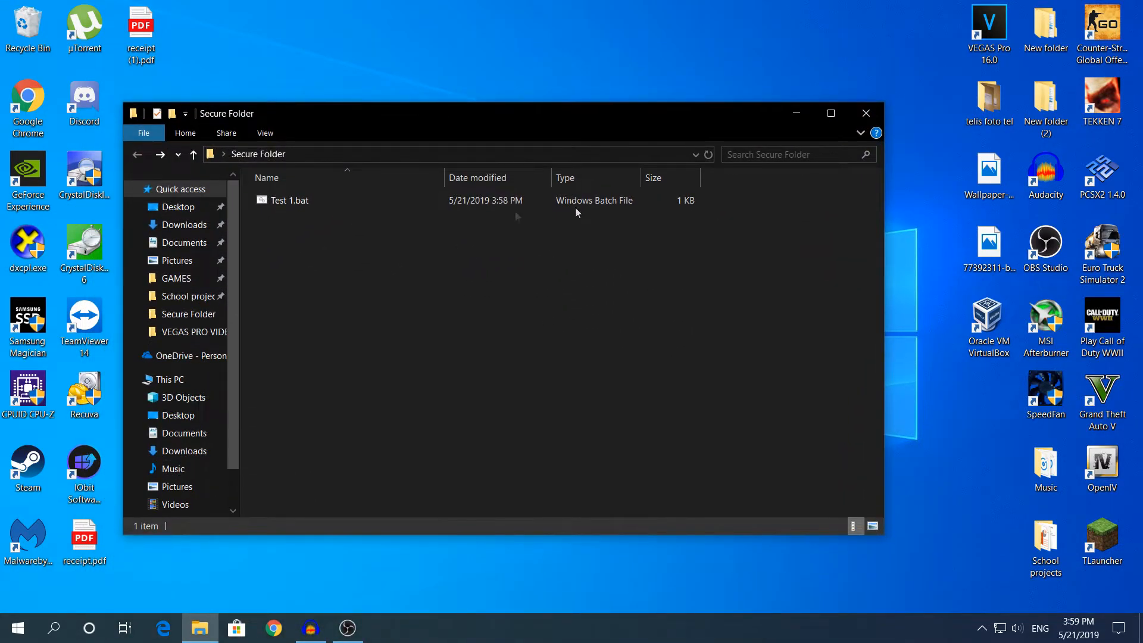
pyautogui.moveTo(748, 114); pyautogui.dragTo(744, 341)
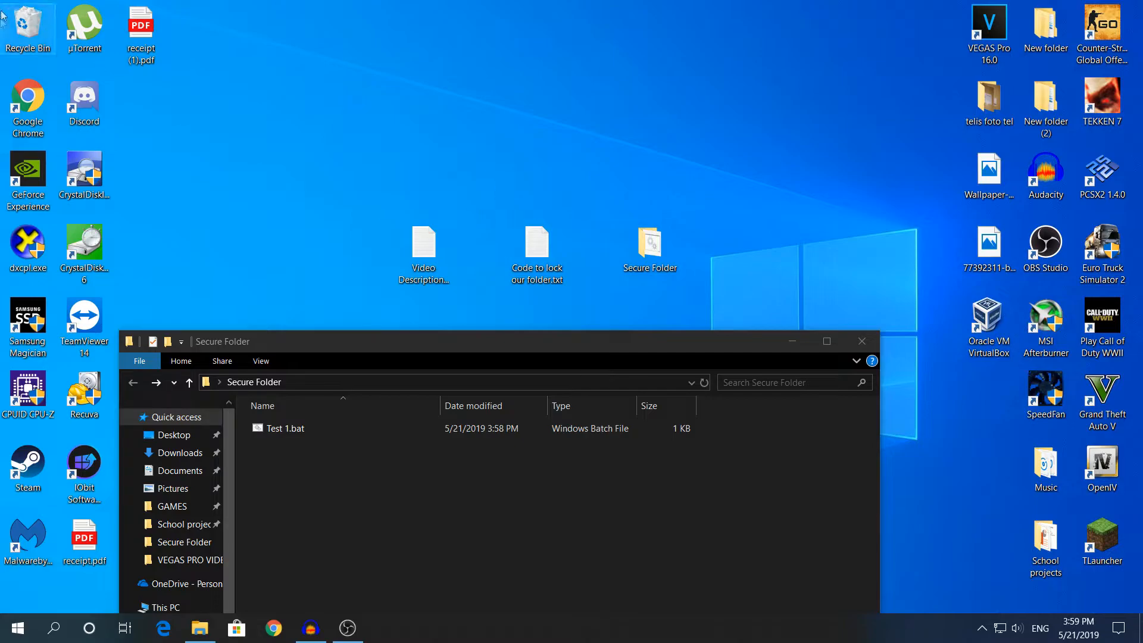
pyautogui.rightClick(4, 29)
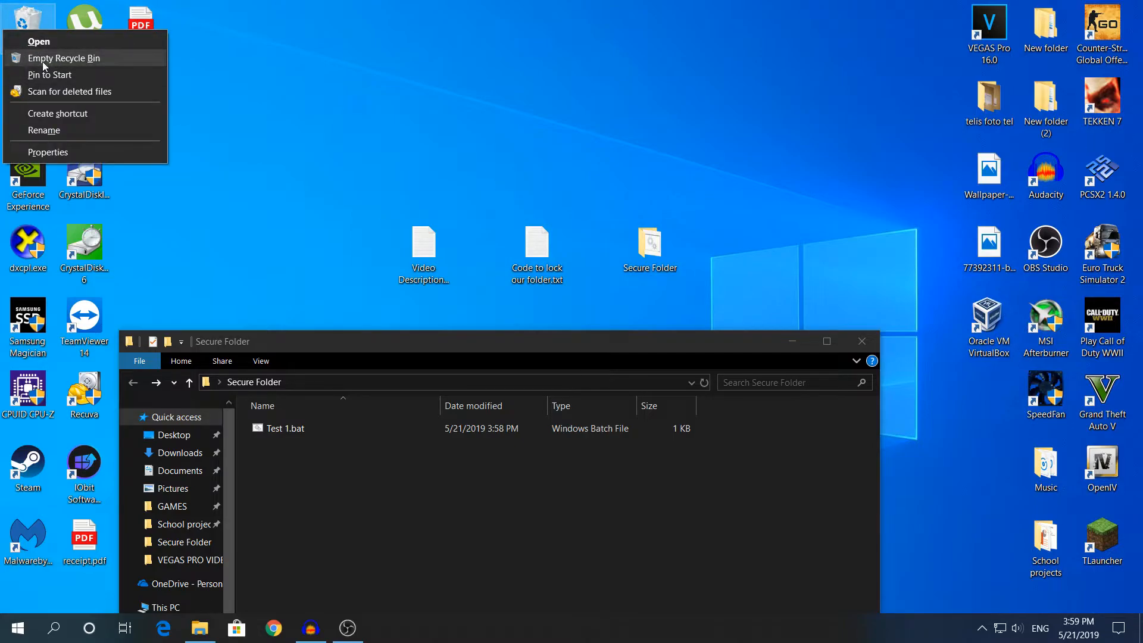
pyautogui.click(299, 95)
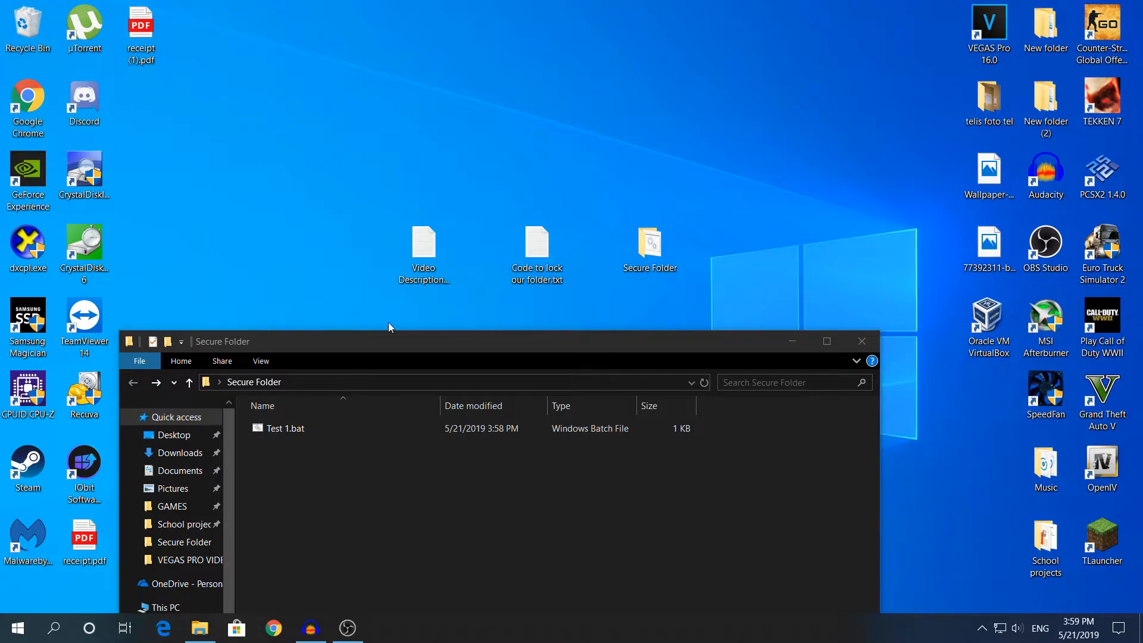
pyautogui.moveTo(372, 339); pyautogui.dragTo(397, 147)
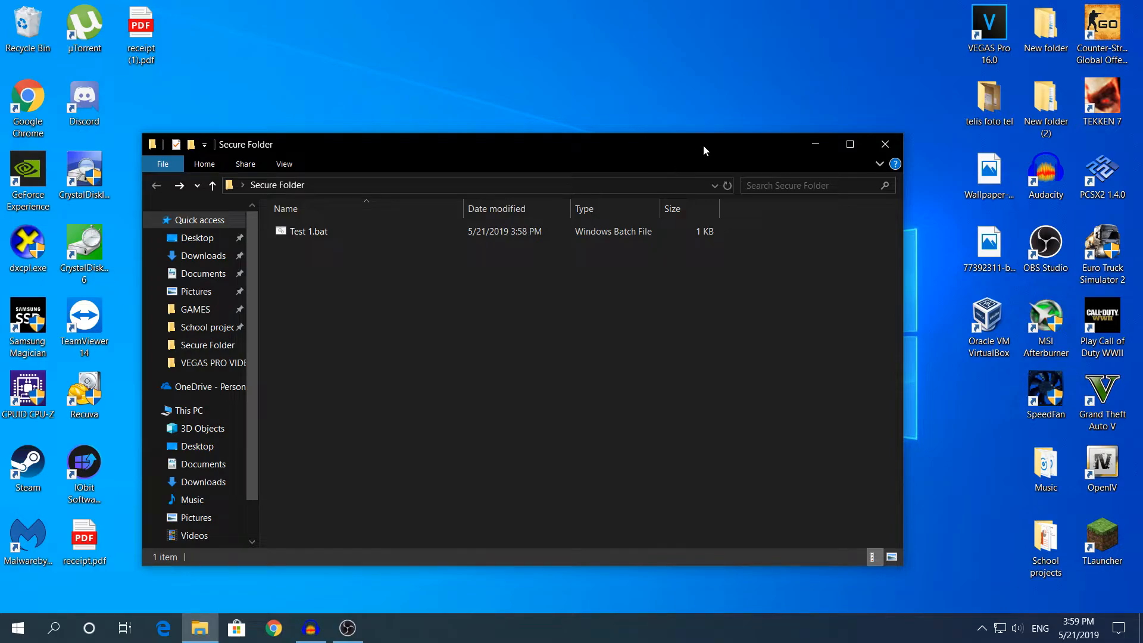
pyautogui.click(413, 233)
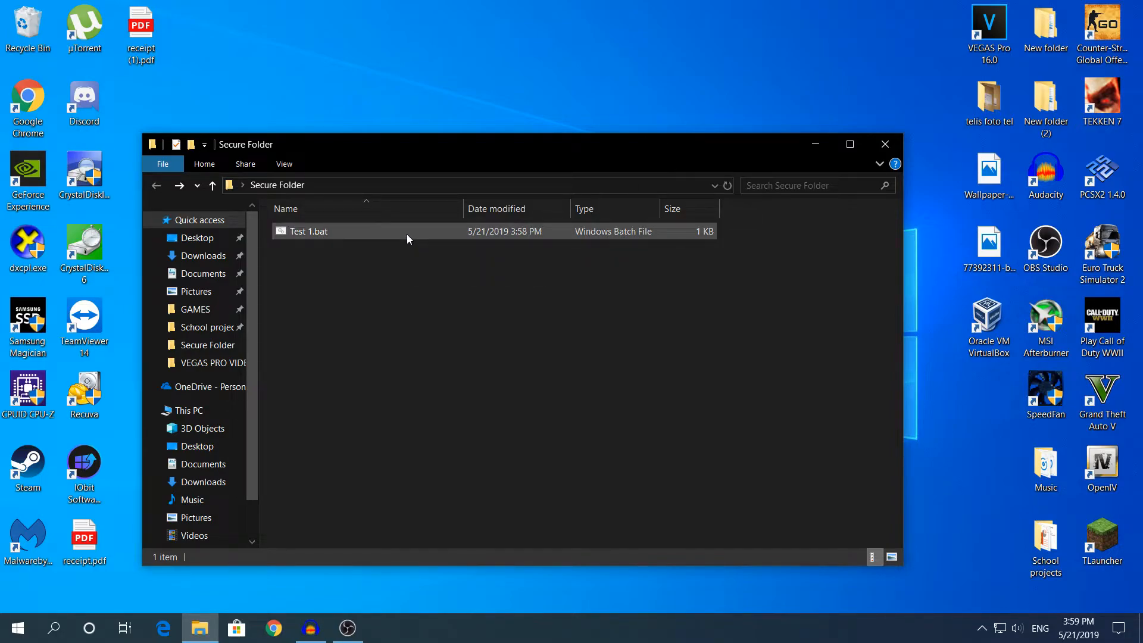
# Step: Run Test 1.bat and enter the password to unlock the Locker folder
pyautogui.doubleClick(407, 236)
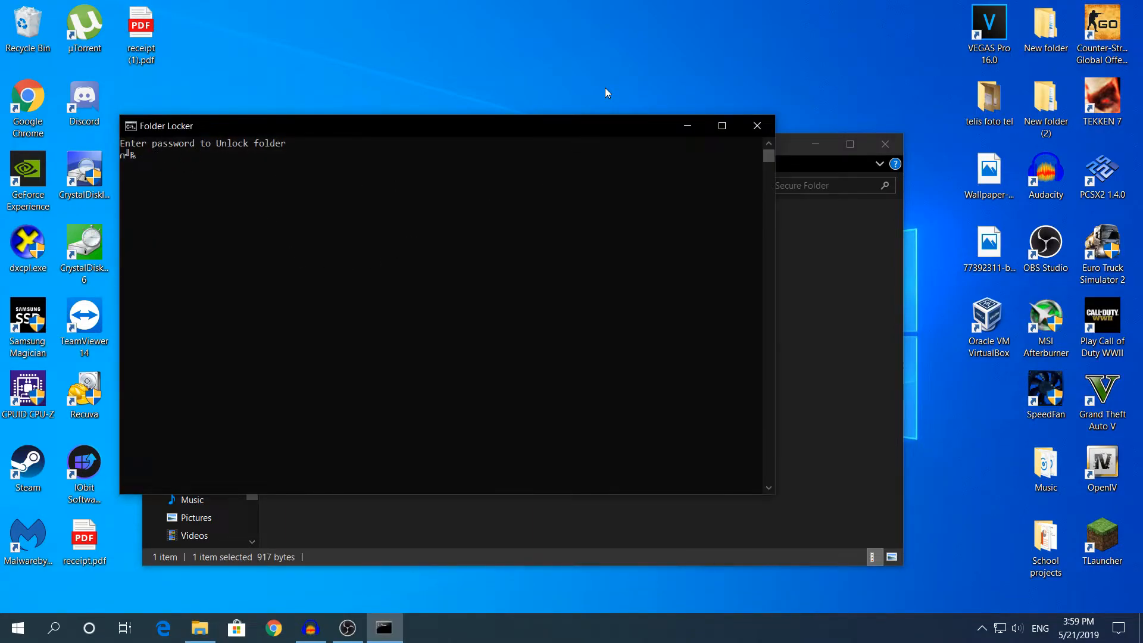
pyautogui.write('123456')
pyautogui.press('Return')
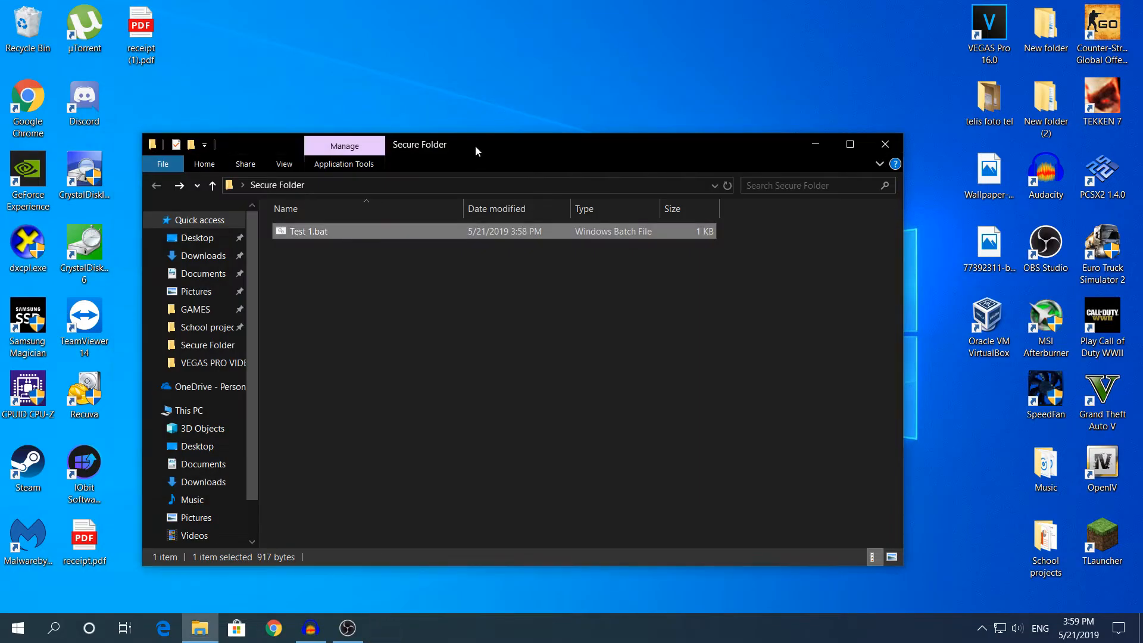
pyautogui.click(316, 231)
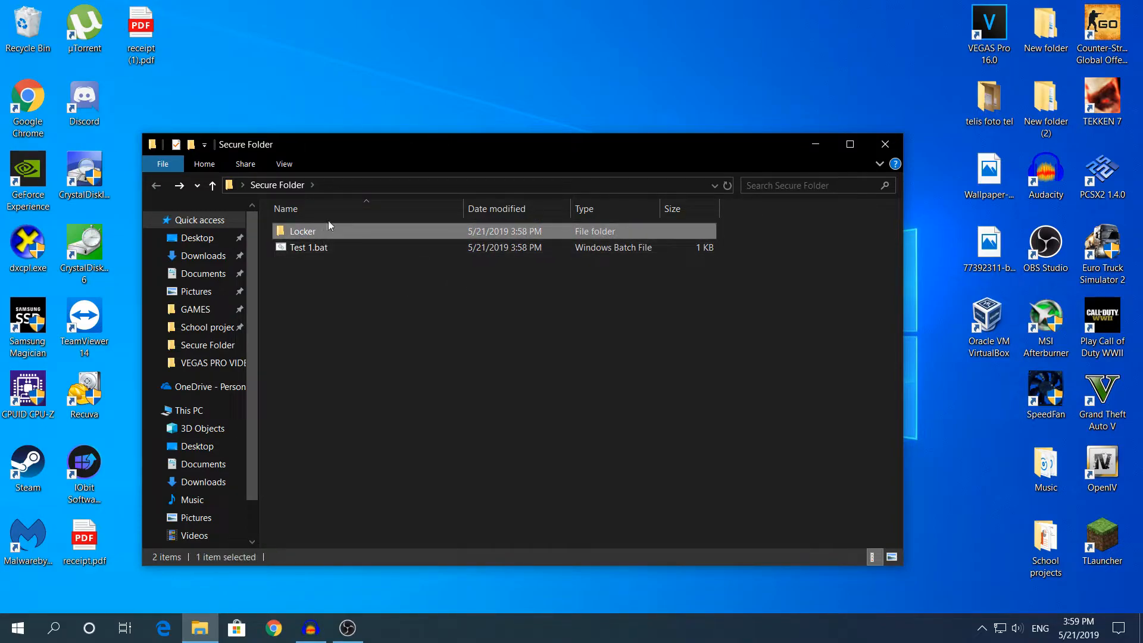
# Step: Drag Video Descriptions.txt from the desktop into Locker and open Locker
pyautogui.moveTo(434, 166); pyautogui.dragTo(407, 316)
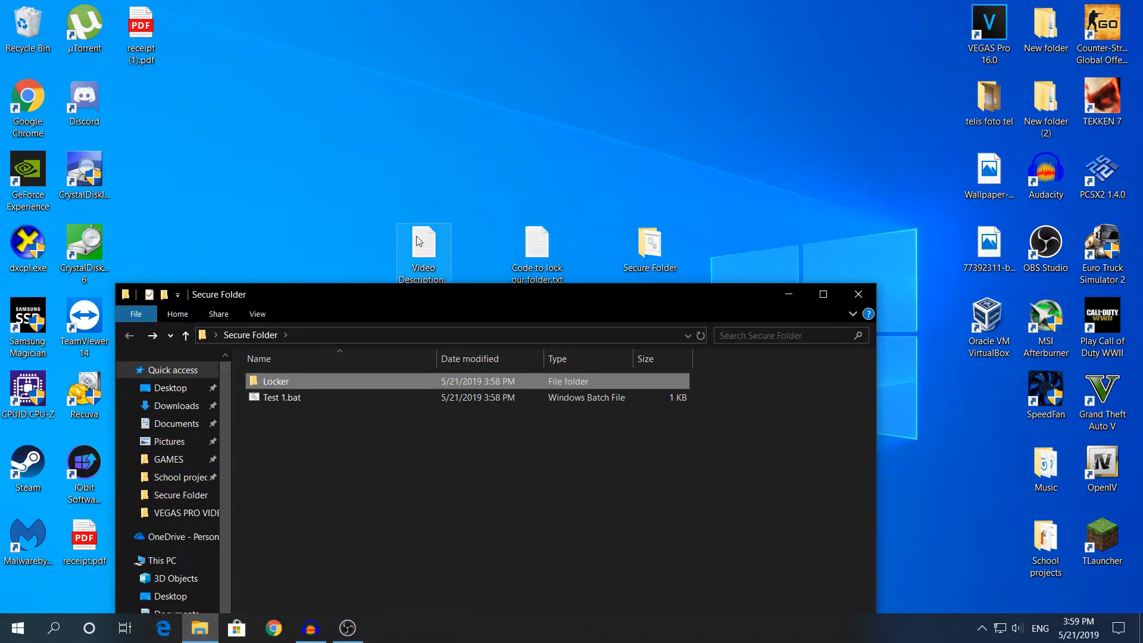
pyautogui.moveTo(423, 244); pyautogui.dragTo(316, 381)
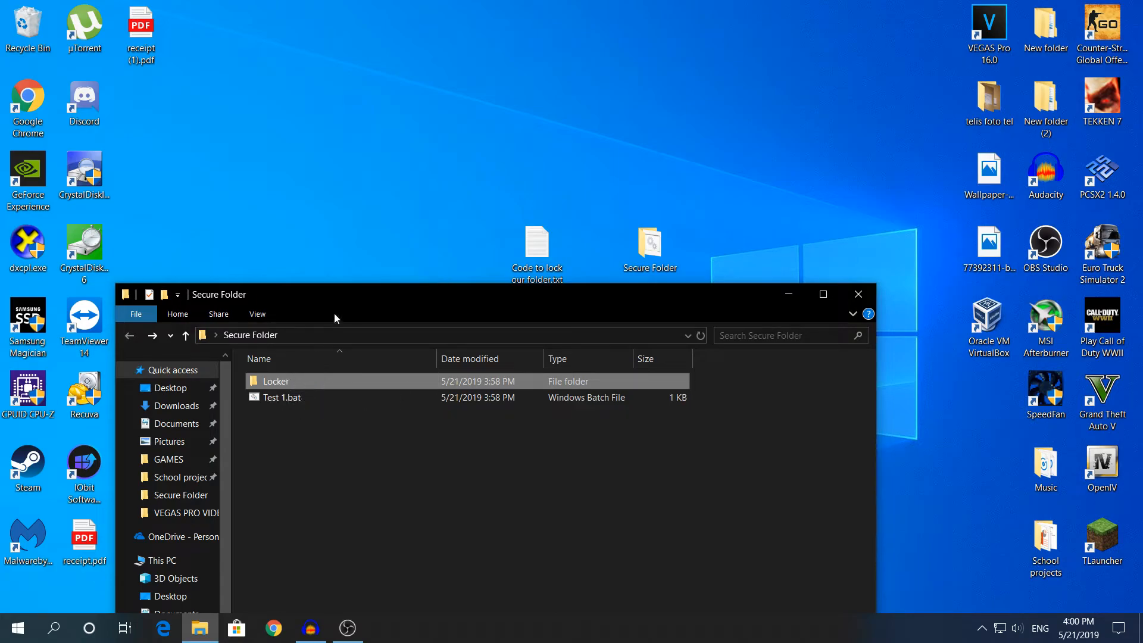
pyautogui.moveTo(348, 288); pyautogui.dragTo(387, 65)
pyautogui.doubleClick(382, 161)
pyautogui.moveTo(312, 234); pyautogui.dragTo(399, 147)
pyautogui.click(352, 243)
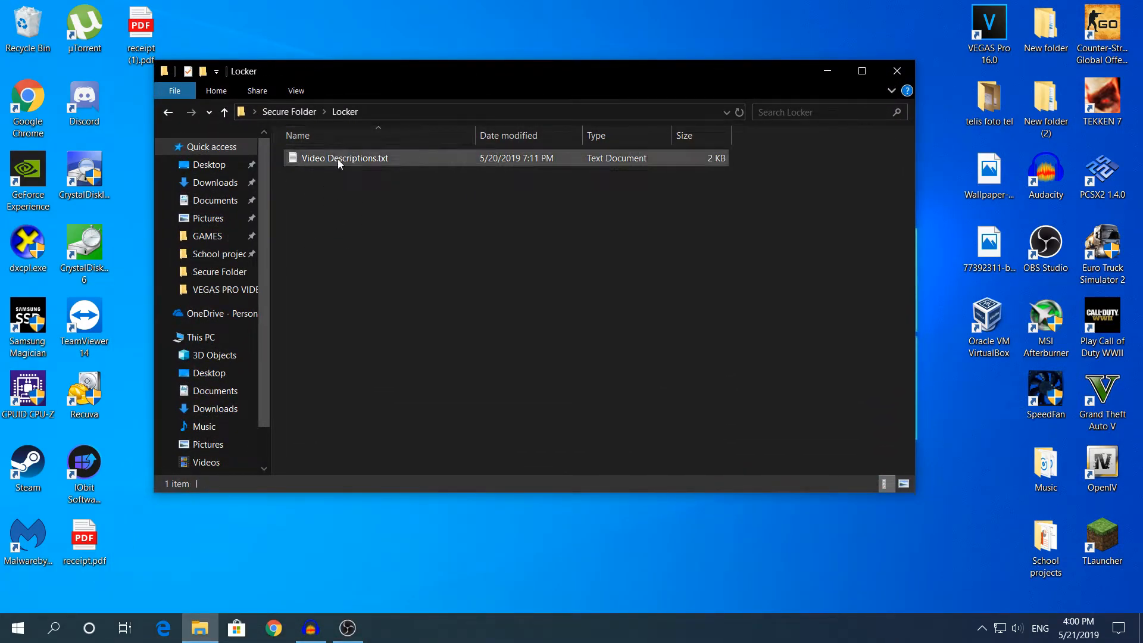
# Step: Open Video Descriptions.txt in Notepad and view its text
pyautogui.click(316, 160)
pyautogui.doubleClick(323, 154)
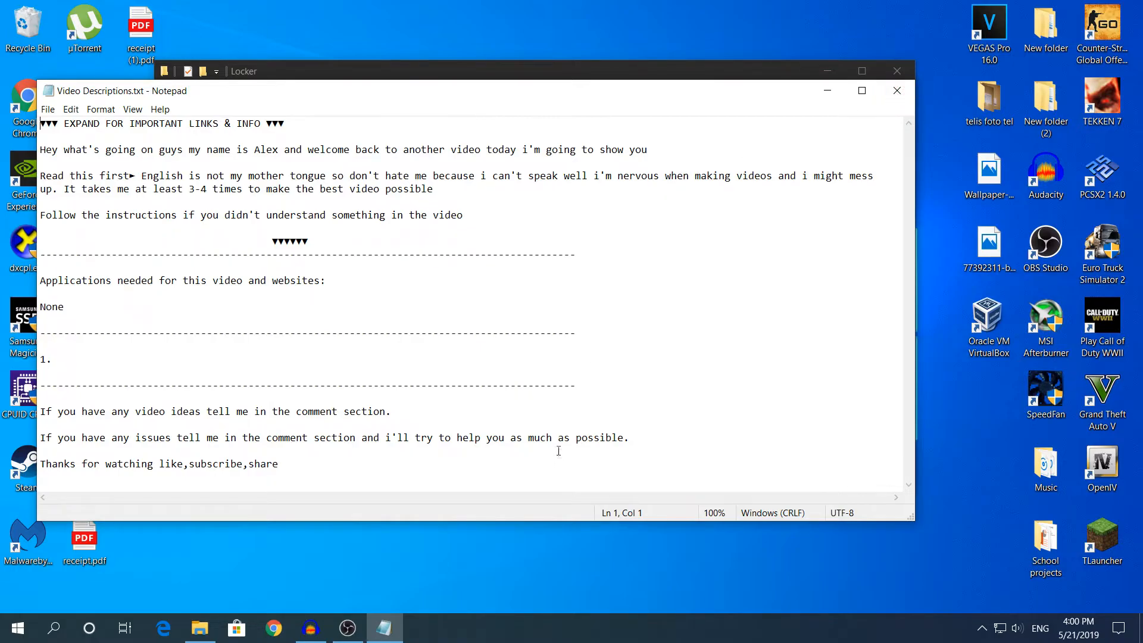
pyautogui.click(108, 346)
pyautogui.click(678, 149)
# Step: Close the file with Don't Save, go back to Secure Folder, and select Test 1.bat
pyautogui.click(897, 90)
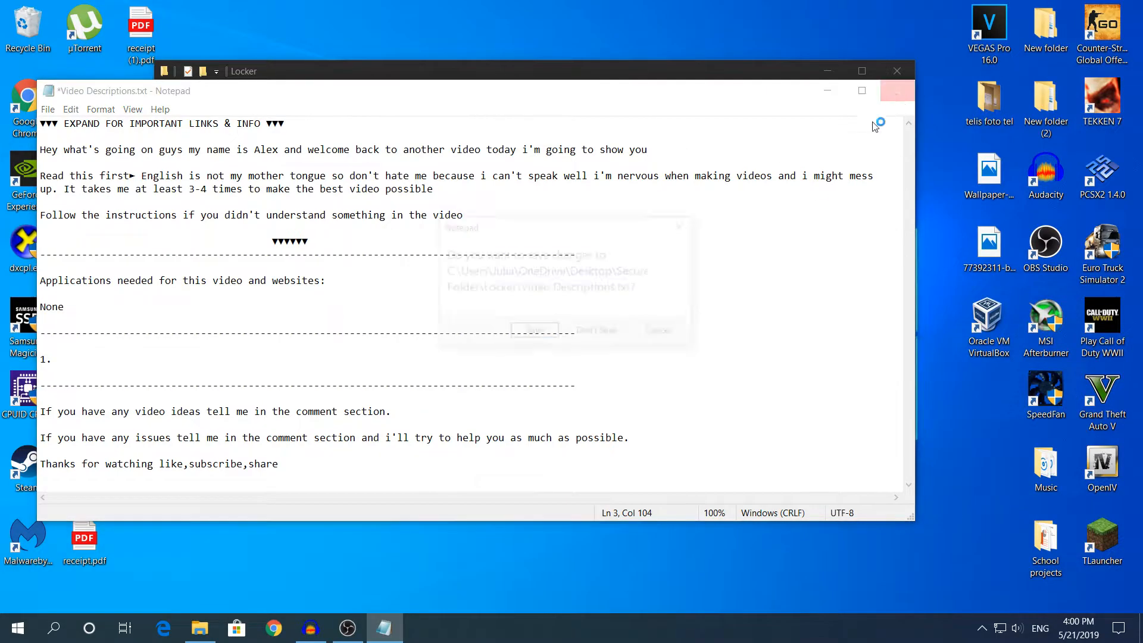
pyautogui.click(598, 332)
pyautogui.press('BackSpace')
pyautogui.click(335, 175)
# Step: Run Test 1.bat and answer Y to lock the folder so Locker disappears
pyautogui.doubleClick(335, 175)
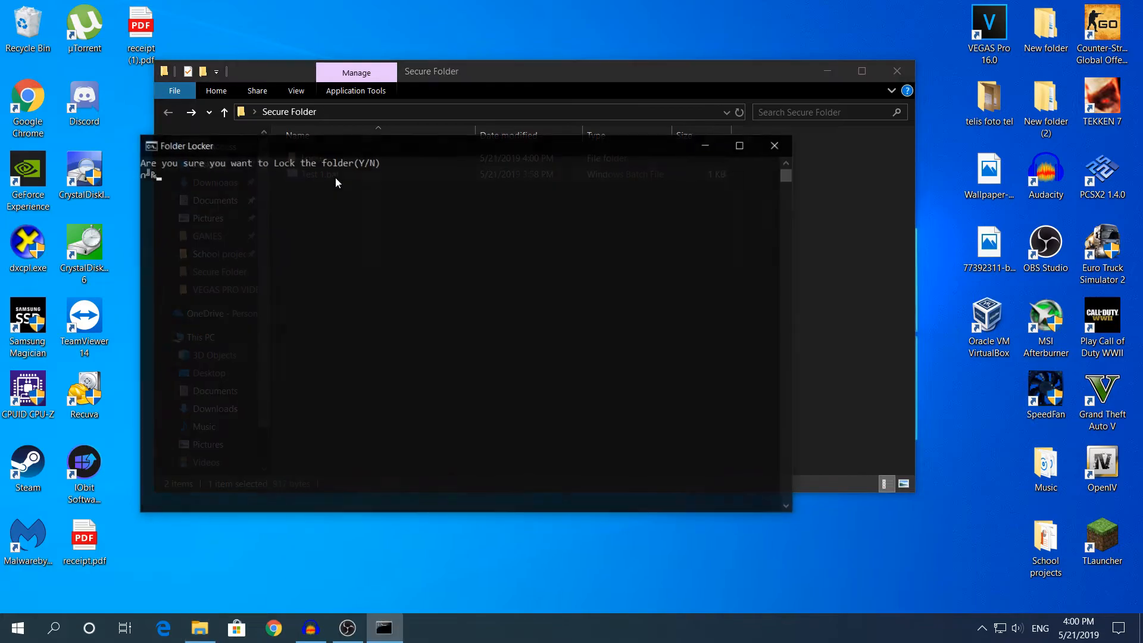
pyautogui.write('Y')
pyautogui.press('Return')
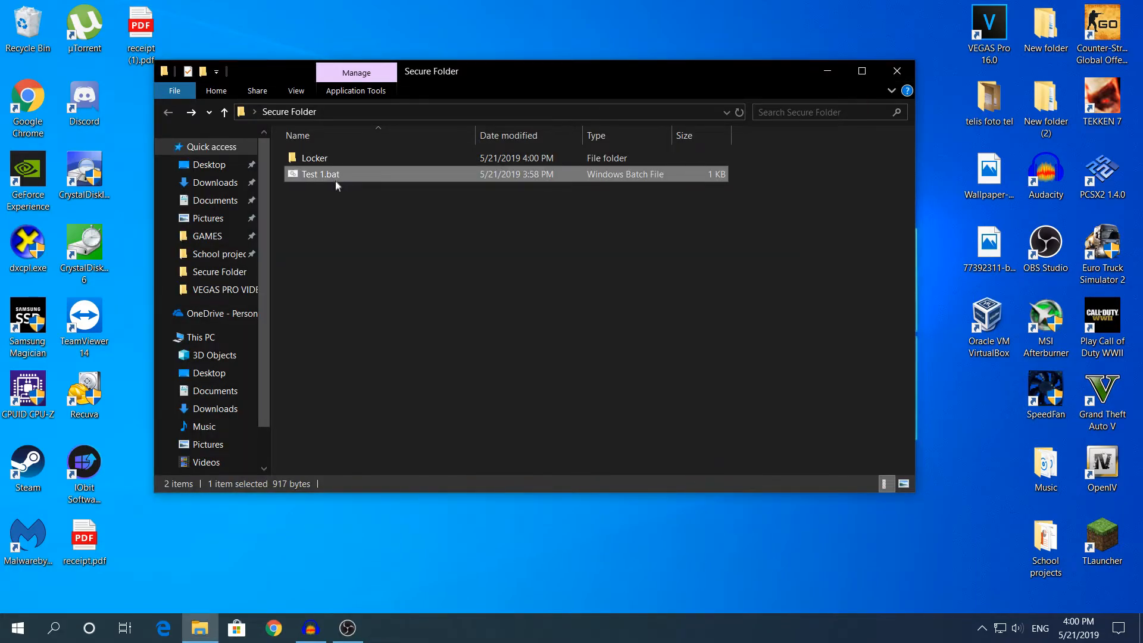
pyautogui.click(330, 191)
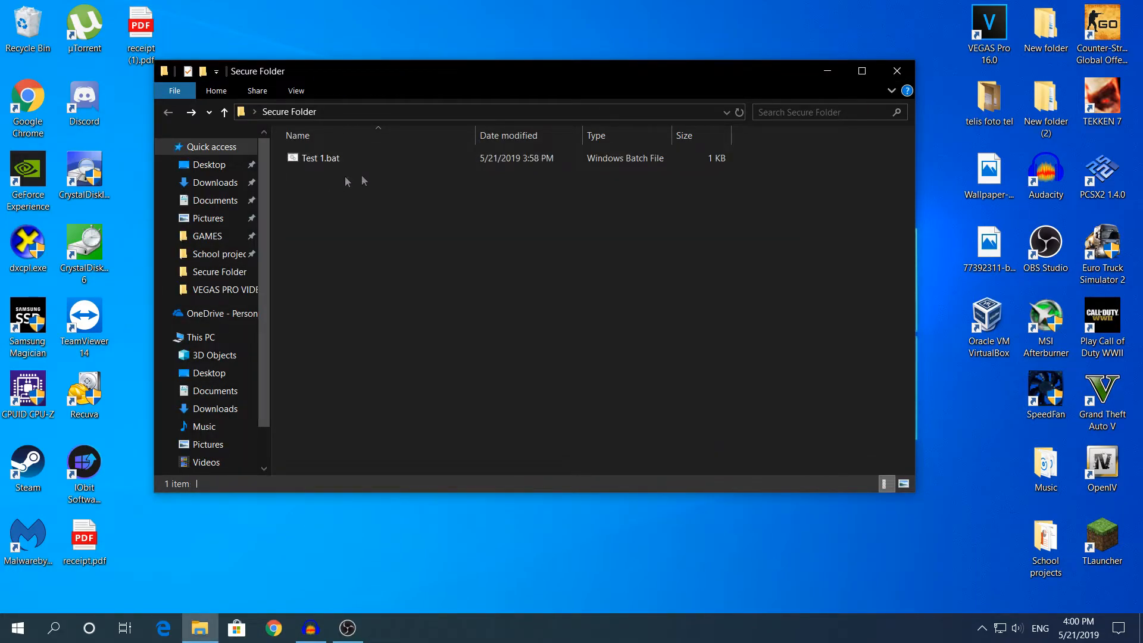
pyautogui.rightClick(377, 215)
pyautogui.click(344, 230)
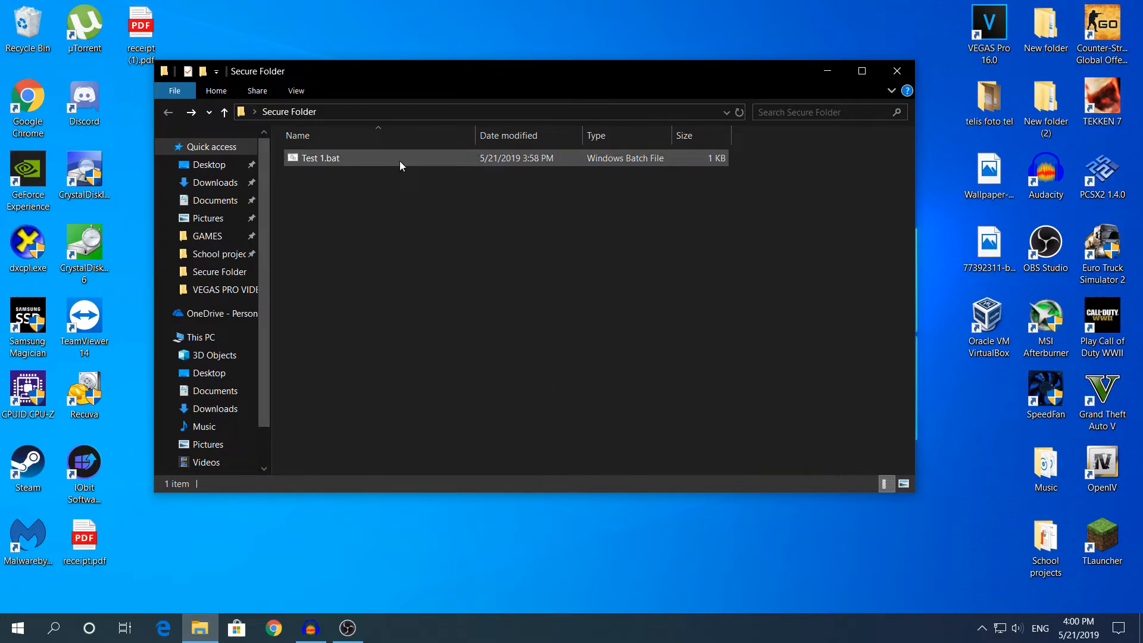
# Step: Unlock Locker with the password via Test 1.bat and open it to show Video Descriptions.txt
pyautogui.doubleClick(400, 166)
pyautogui.write('123456')
pyautogui.press('Return')
pyautogui.click(349, 233)
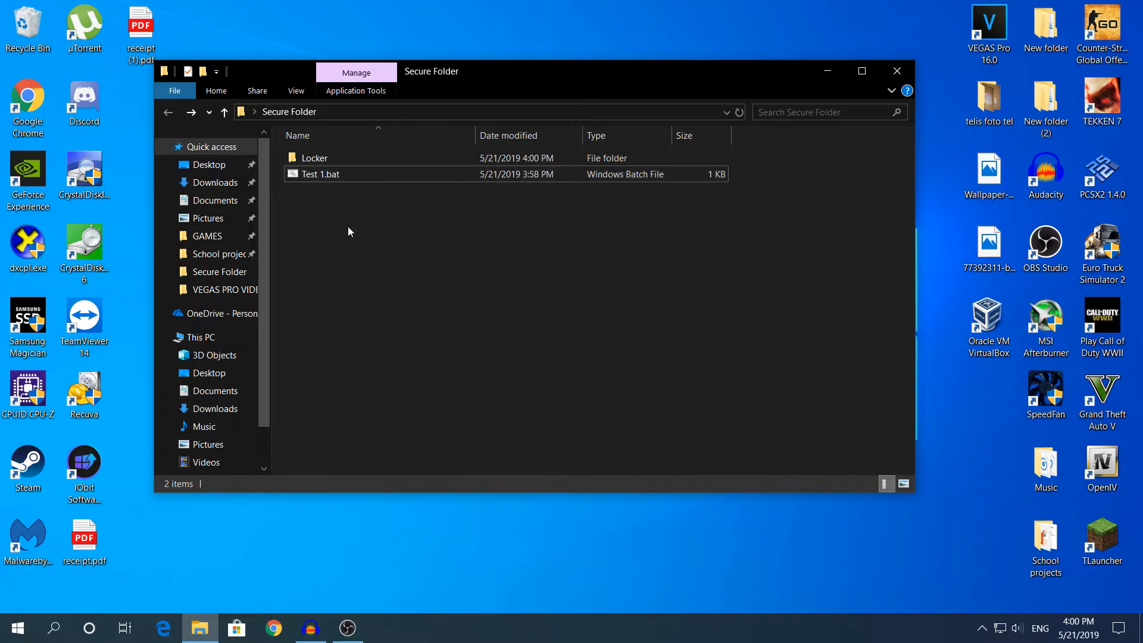
pyautogui.click(347, 174)
pyautogui.doubleClick(345, 159)
pyautogui.click(345, 158)
pyautogui.click(449, 213)
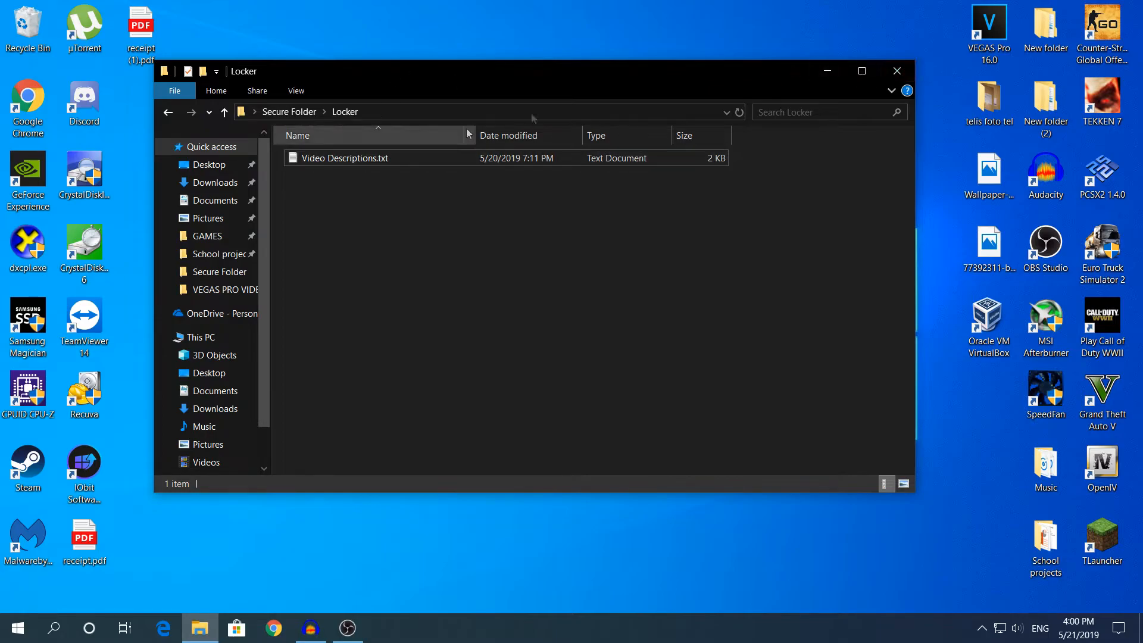
# Step: Close the File Explorer window showing Locker, returning to the desktop
pyautogui.click(898, 71)
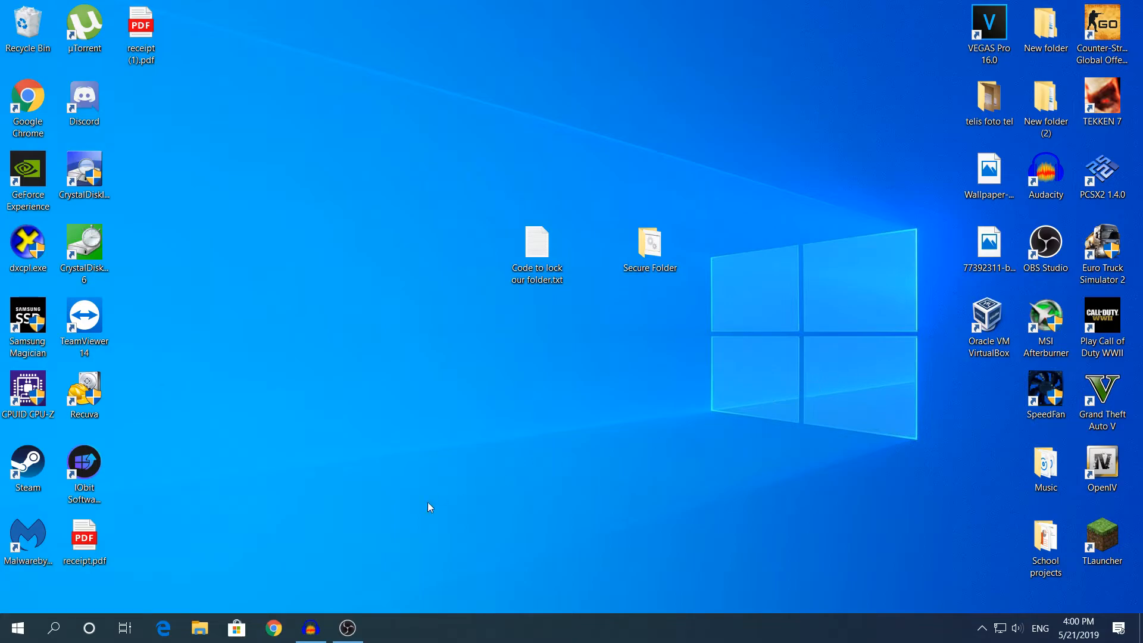
# Step: Open Video Descriptions.txt from Secure Folder > Locker in Notepad, with Explorer minimized
pyautogui.doubleClick(661, 244)
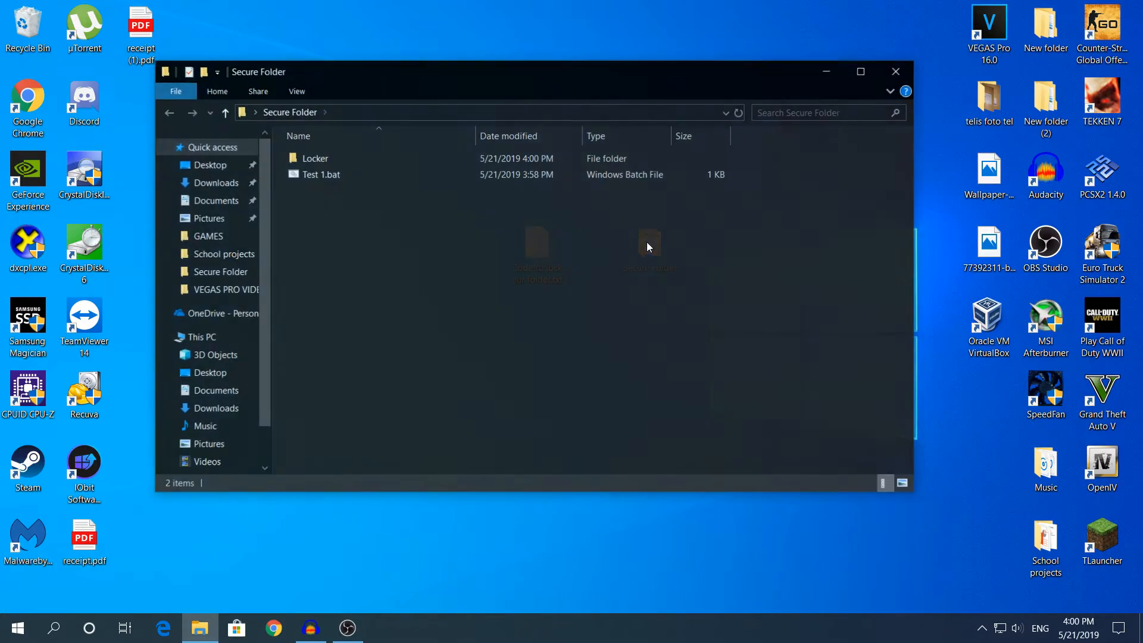
pyautogui.doubleClick(410, 160)
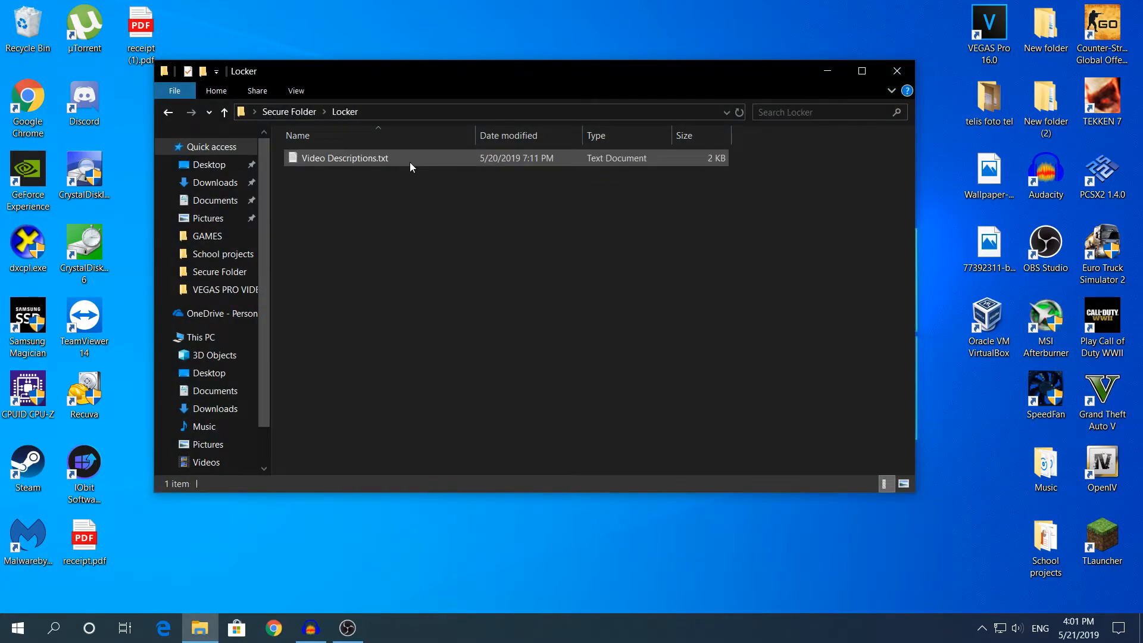
pyautogui.doubleClick(410, 159)
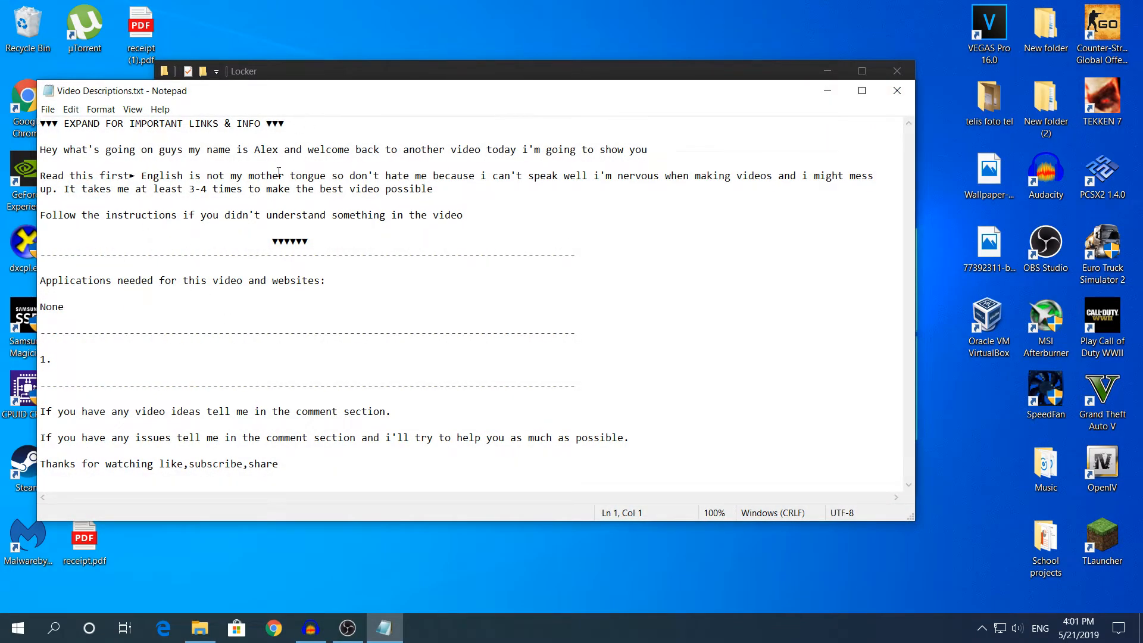
pyautogui.click(827, 69)
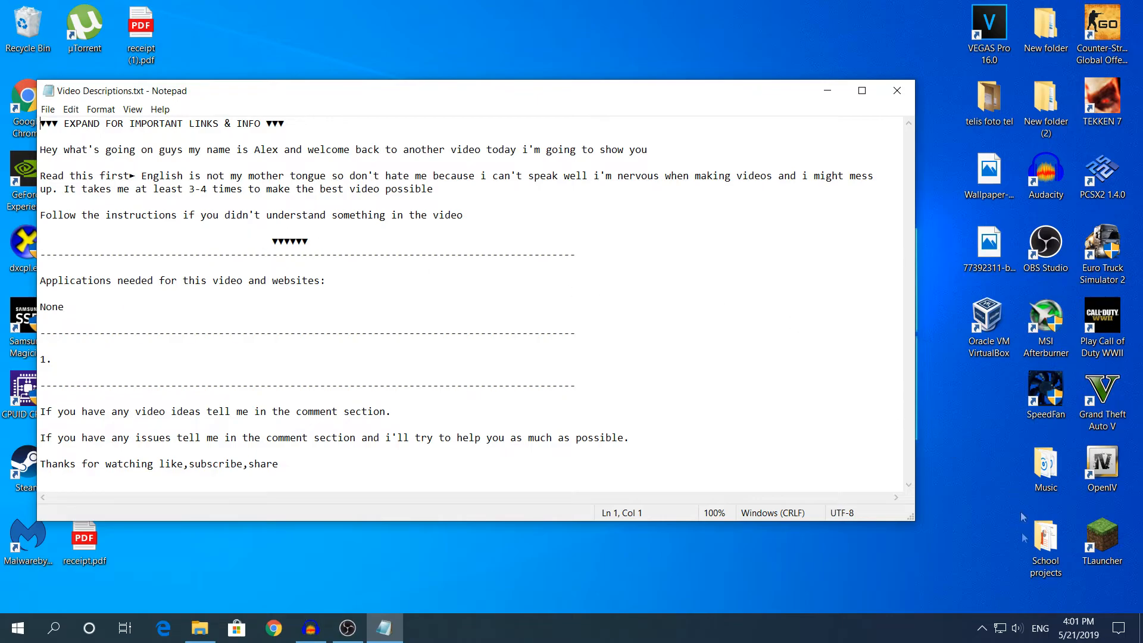
pyautogui.click(938, 100)
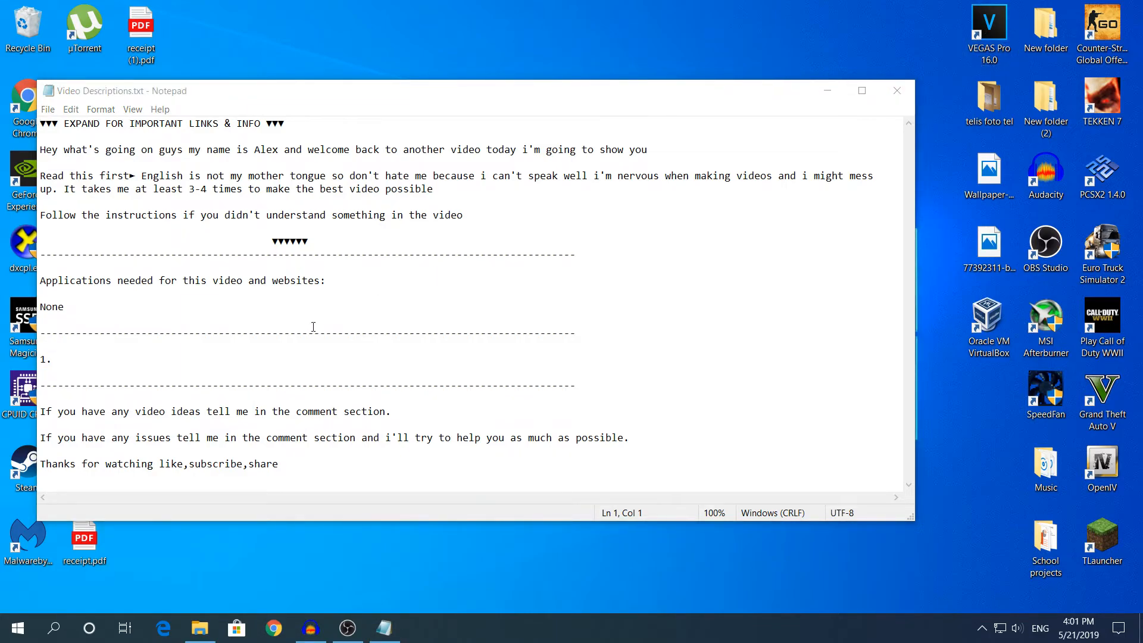
# Step: Select and clear several lines in Video Descriptions.txt, including the first line and the 1. entry
pyautogui.click(59, 348)
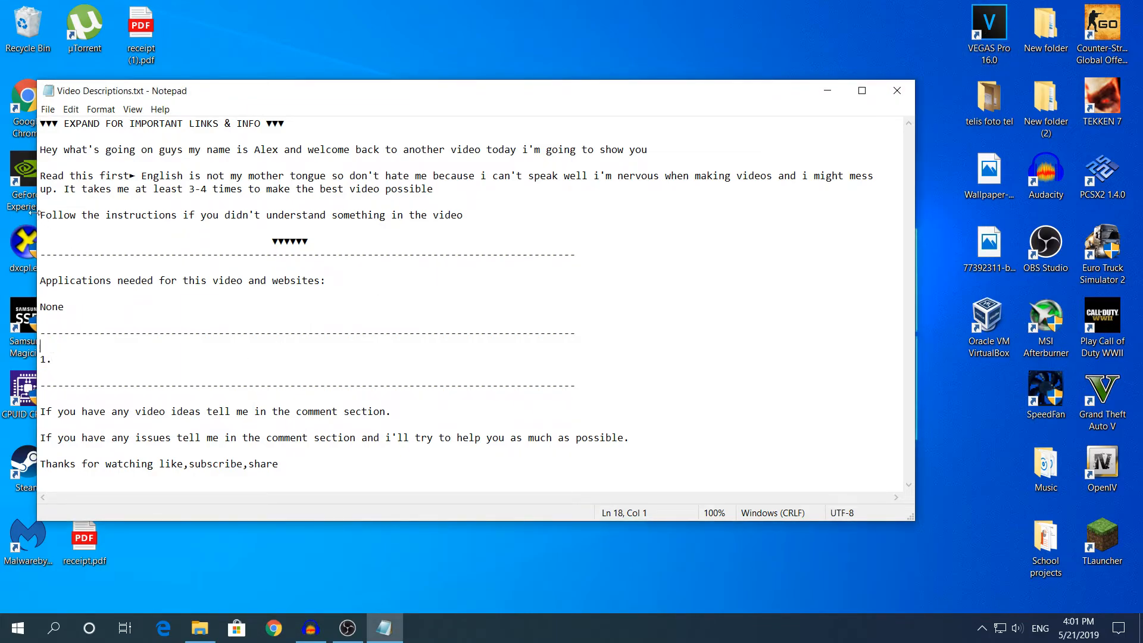
pyautogui.moveTo(39, 215); pyautogui.dragTo(454, 215)
pyautogui.click(529, 234)
pyautogui.click(76, 357)
pyautogui.moveTo(295, 123); pyautogui.dragTo(52, 111)
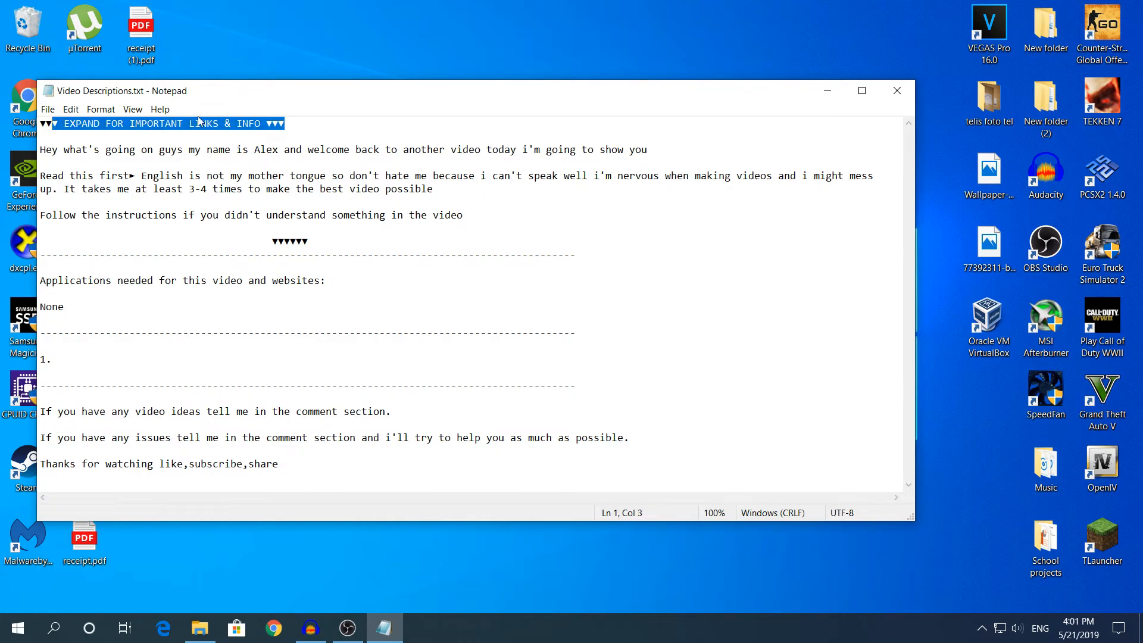
pyautogui.click(291, 125)
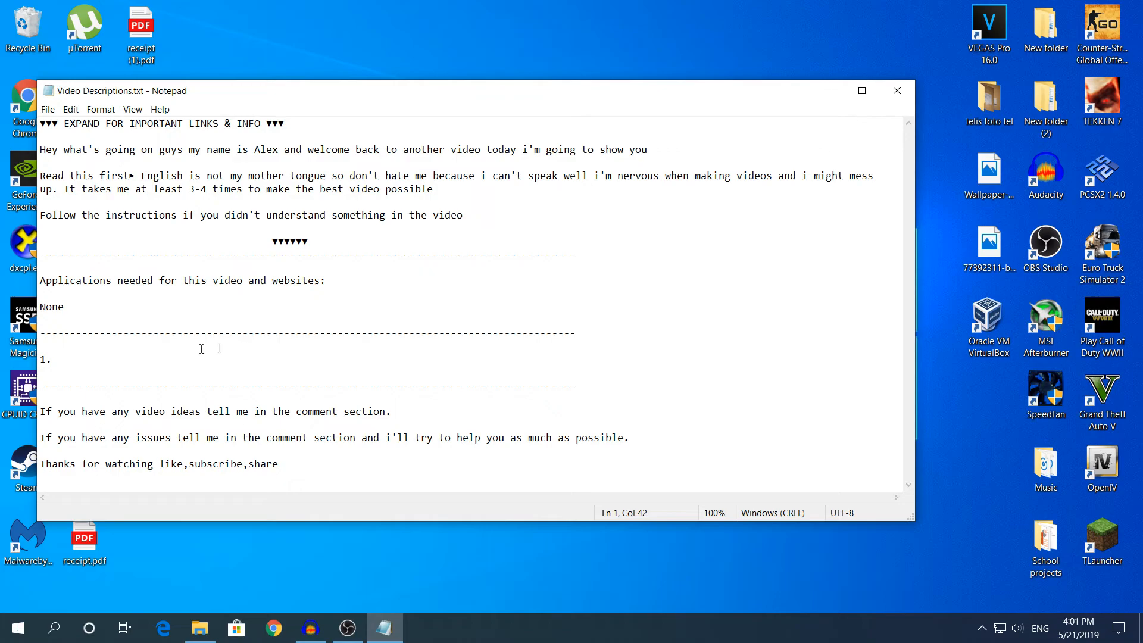
pyautogui.moveTo(150, 356); pyautogui.dragTo(42, 359)
pyautogui.click(127, 362)
# Step: Delete the space after '1.' on line 19, then close Notepad with Don't Save
pyautogui.click(806, 20)
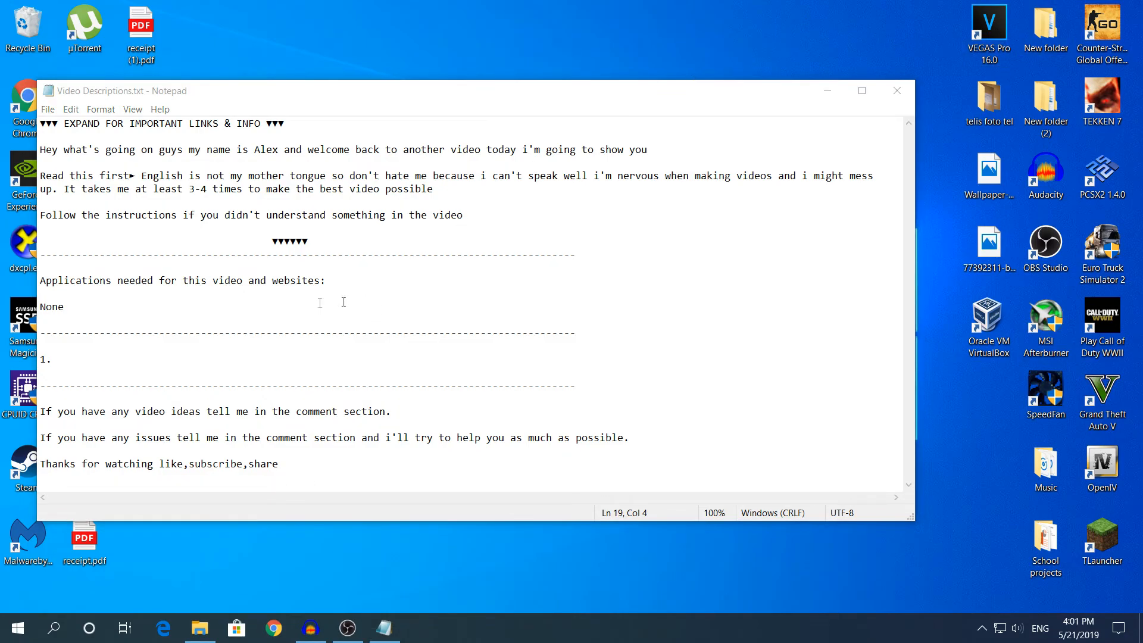
pyautogui.click(84, 357)
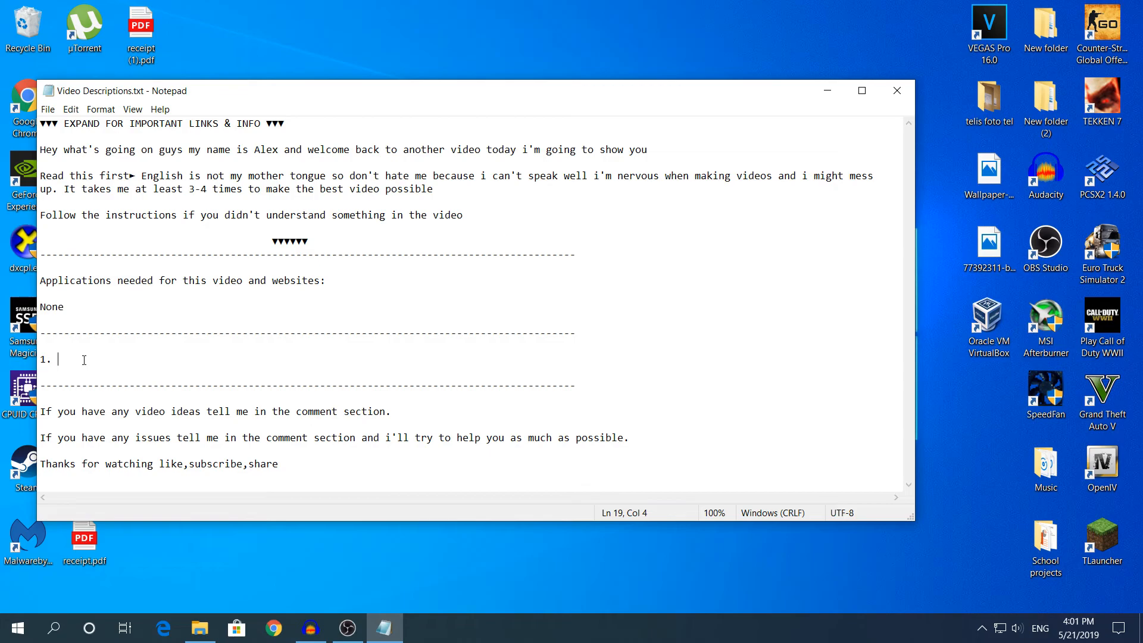
pyautogui.press('BackSpace')
pyautogui.click(909, 93)
pyautogui.click(601, 331)
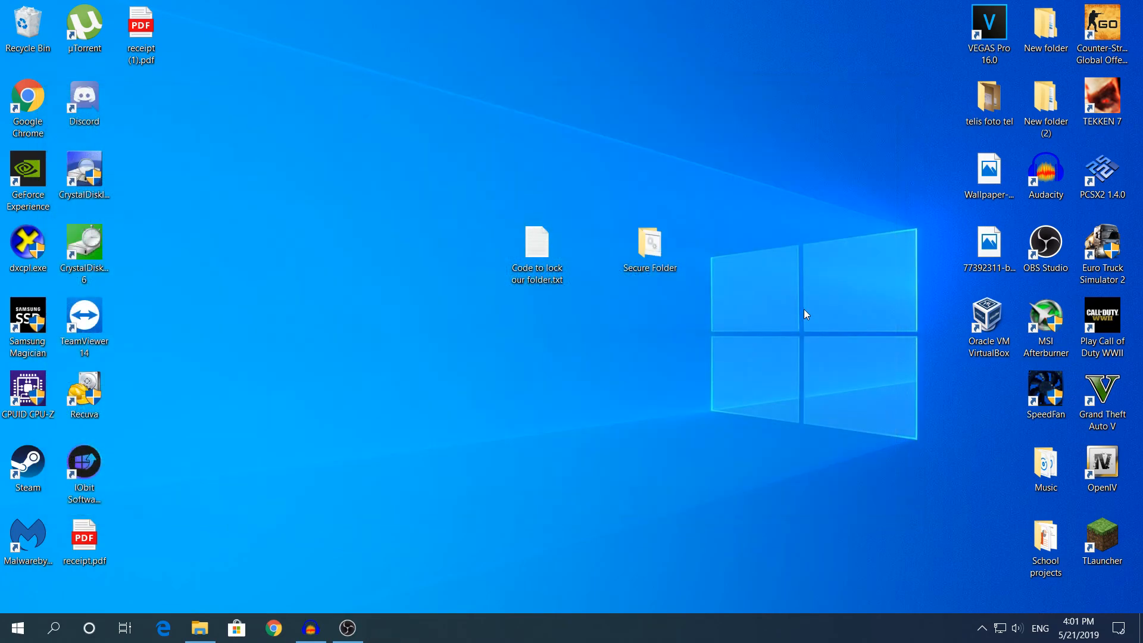